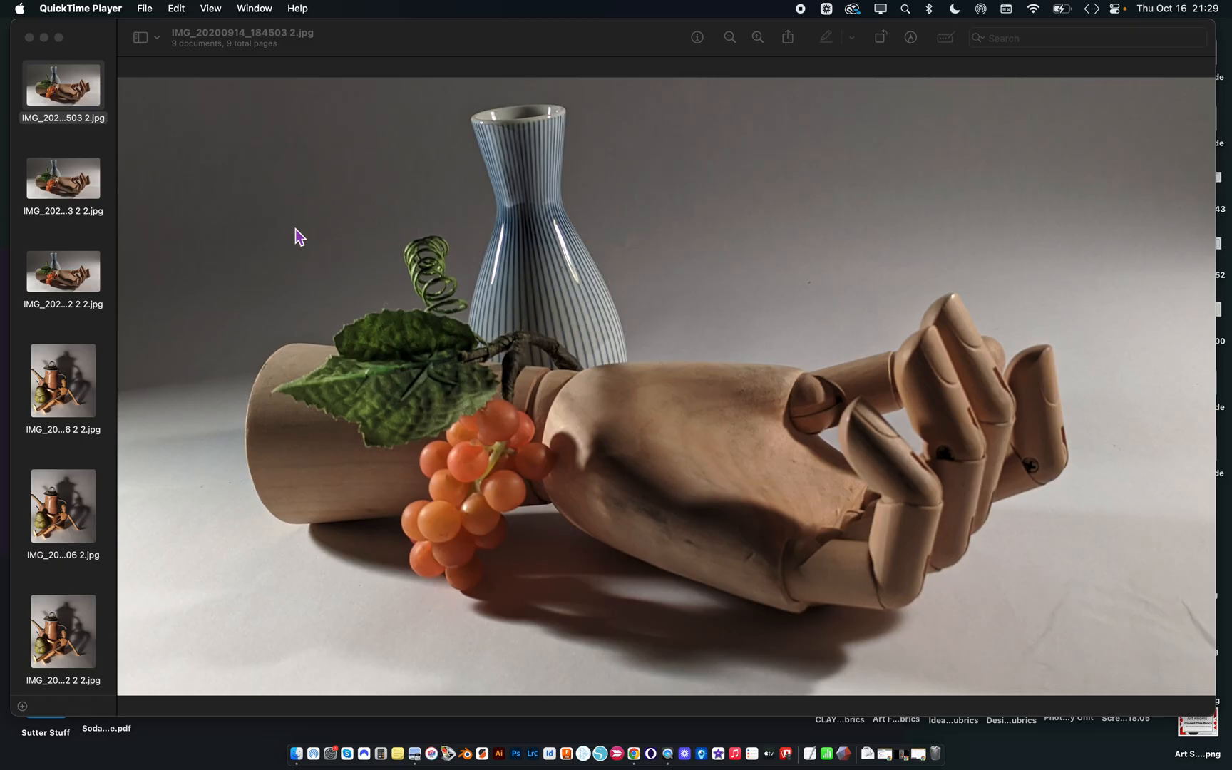
- Open the Adjust Color controls for IMG_20200914_184503 2.jpg and reposition the image window and controls so the photo stays visible
click(216, 76)
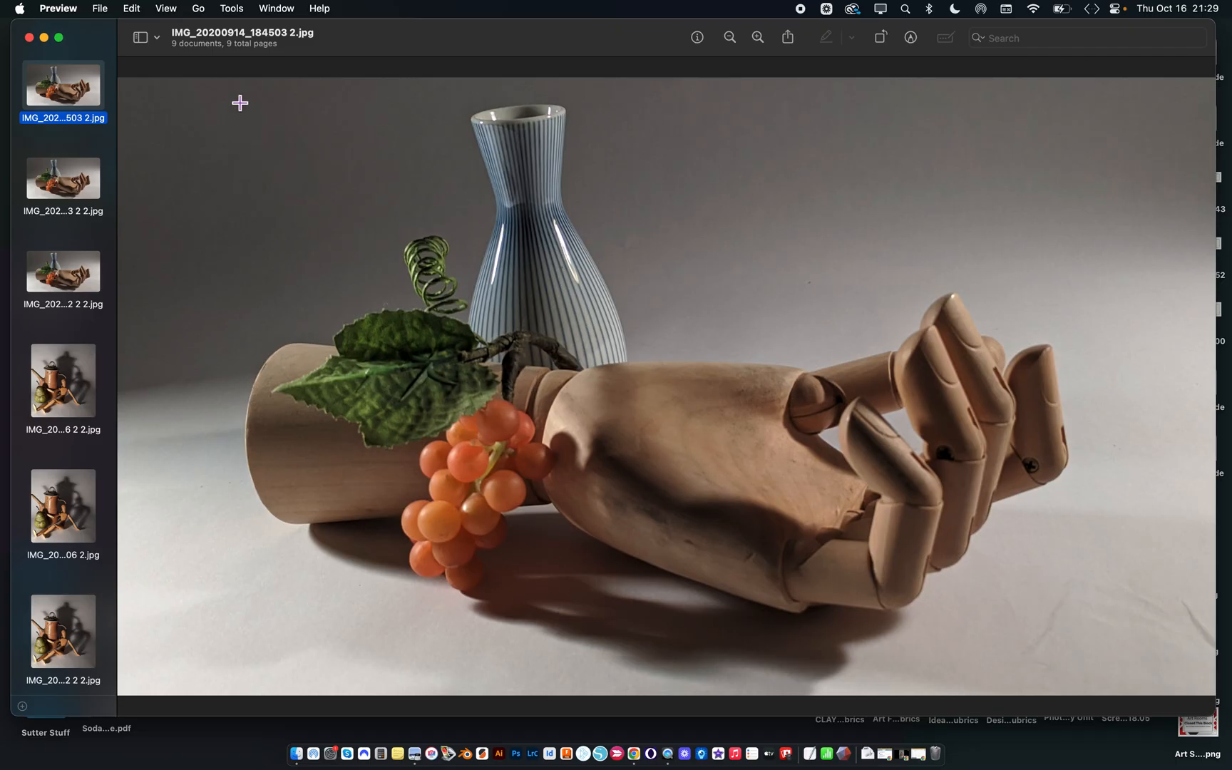
click(232, 14)
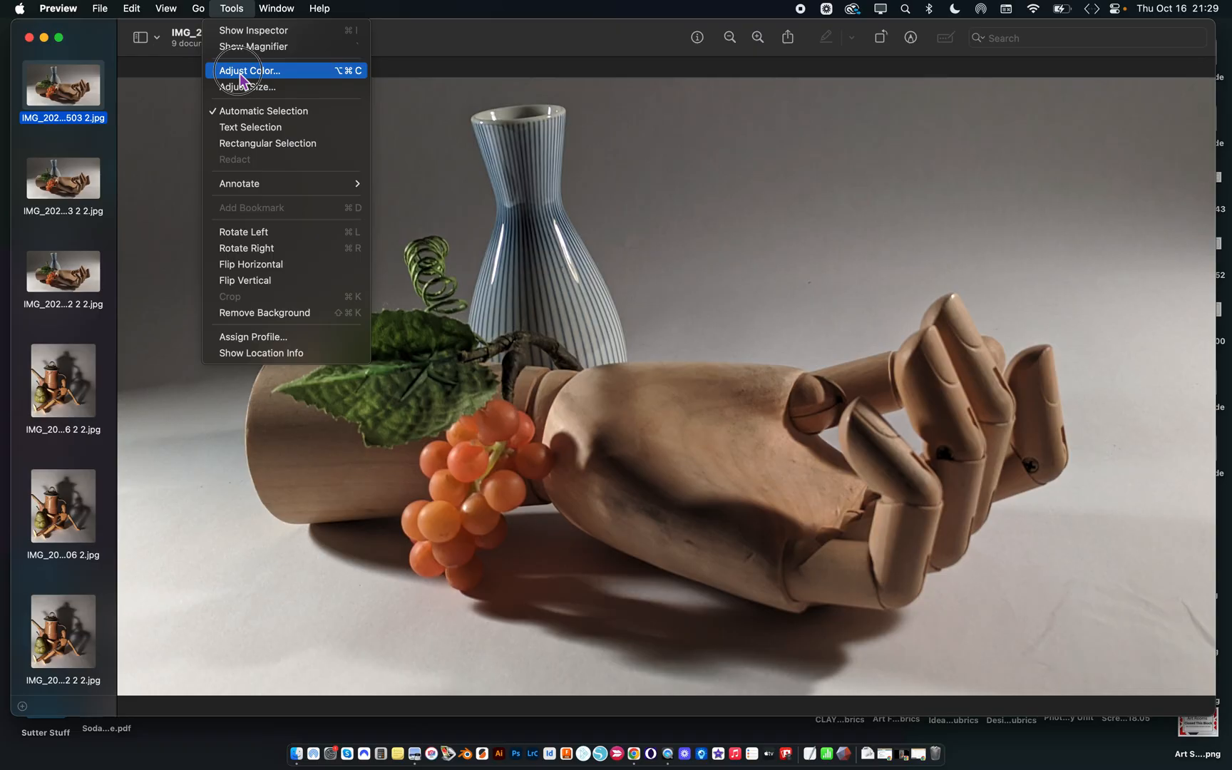
click(243, 74)
drag(1020, 102, 1111, 102)
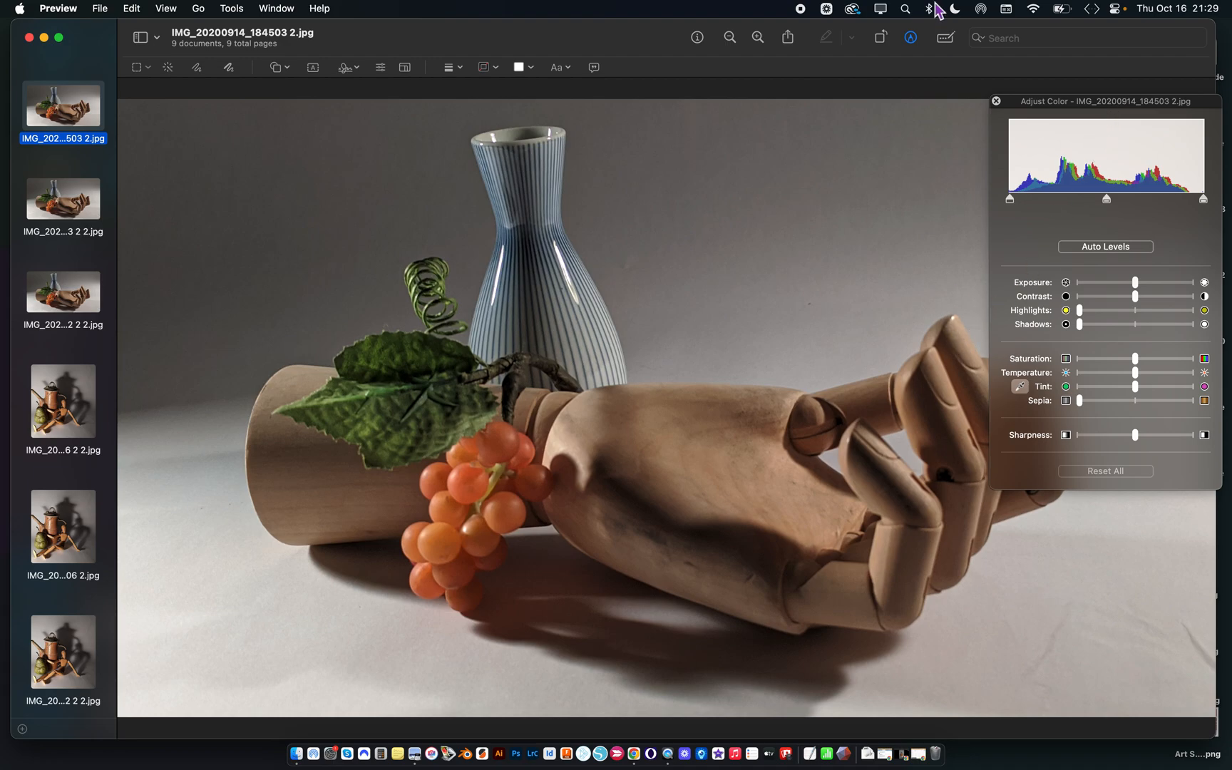
drag(655, 44, 632, 10)
drag(1065, 114, 1074, 16)
- Fully desaturate the first wooden-hand photo to black and white and lighten its midtones with the histogram's middle levels marker
click(1118, 280)
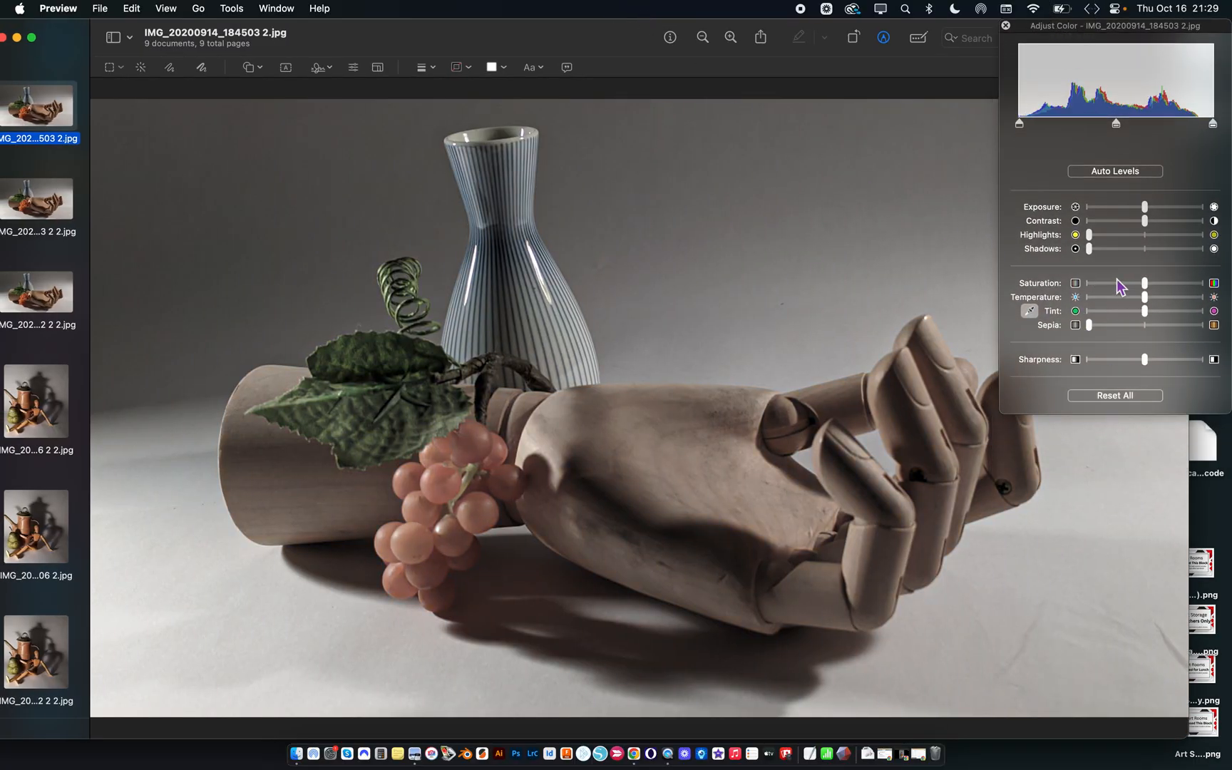
click(1079, 286)
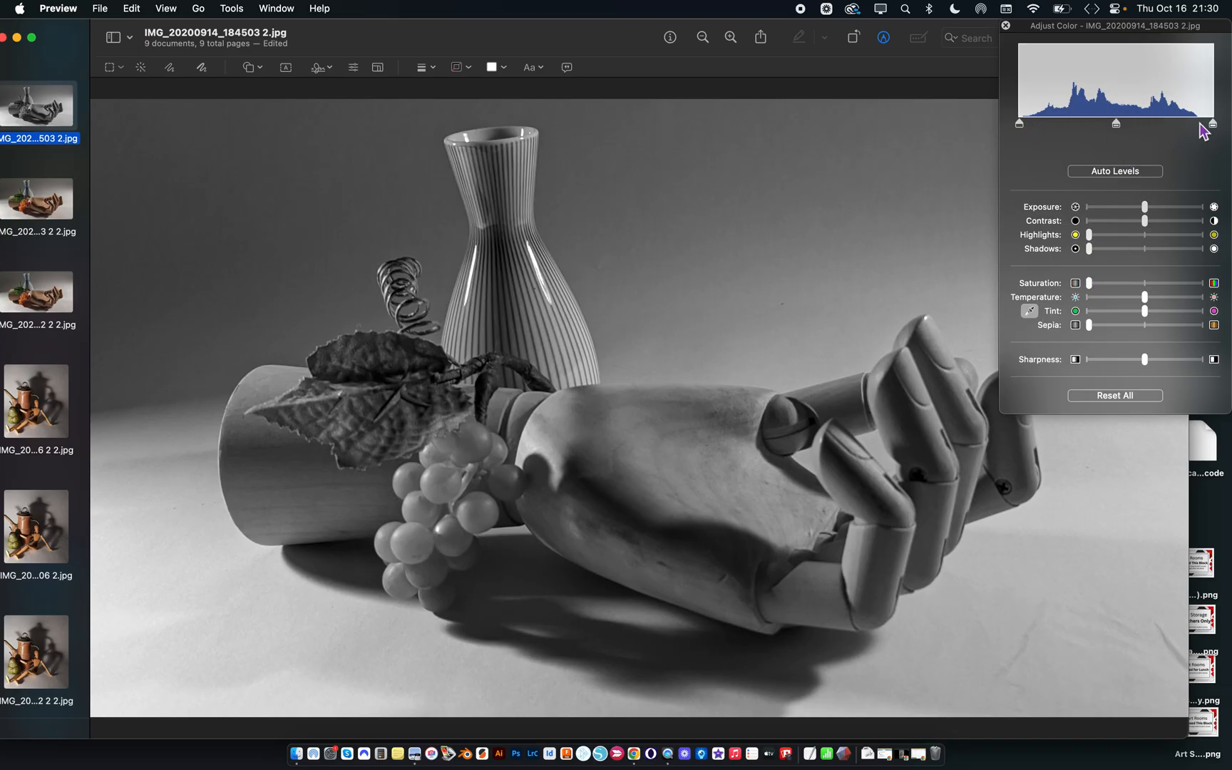
click(1111, 129)
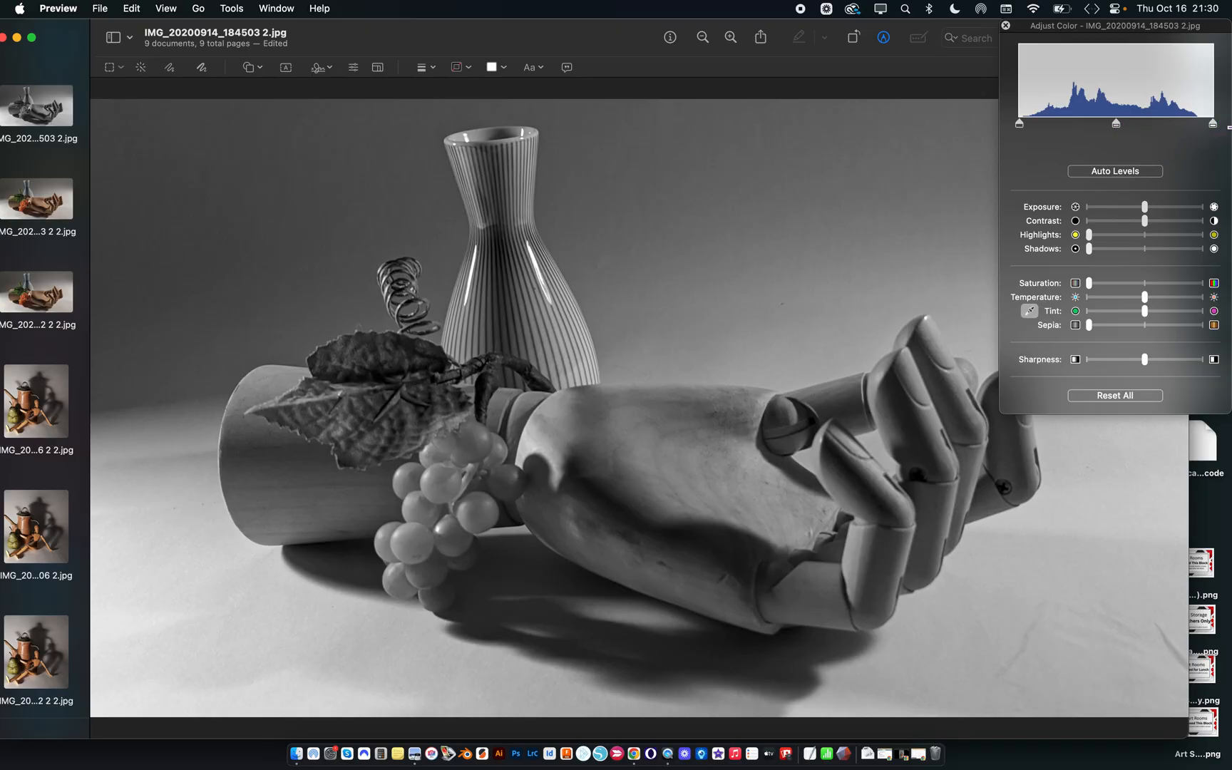
click(1117, 126)
drag(1116, 125, 1080, 125)
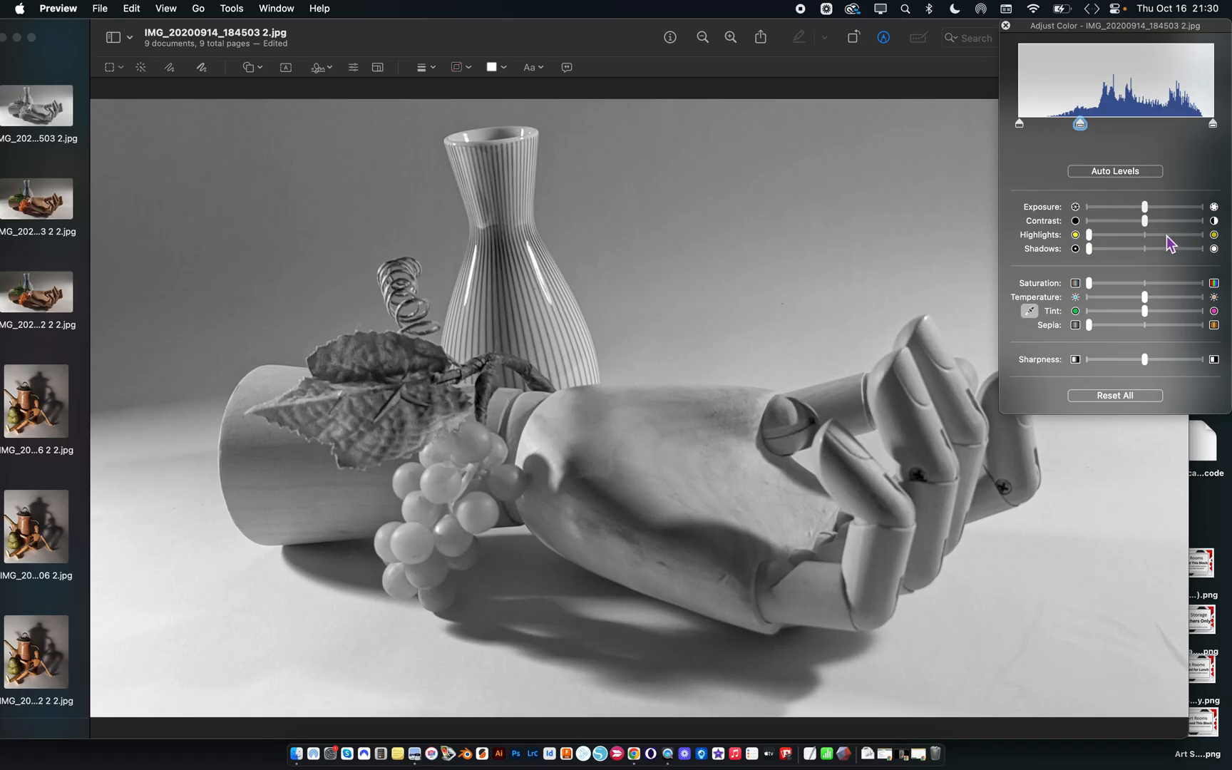
drag(1145, 223, 1177, 239)
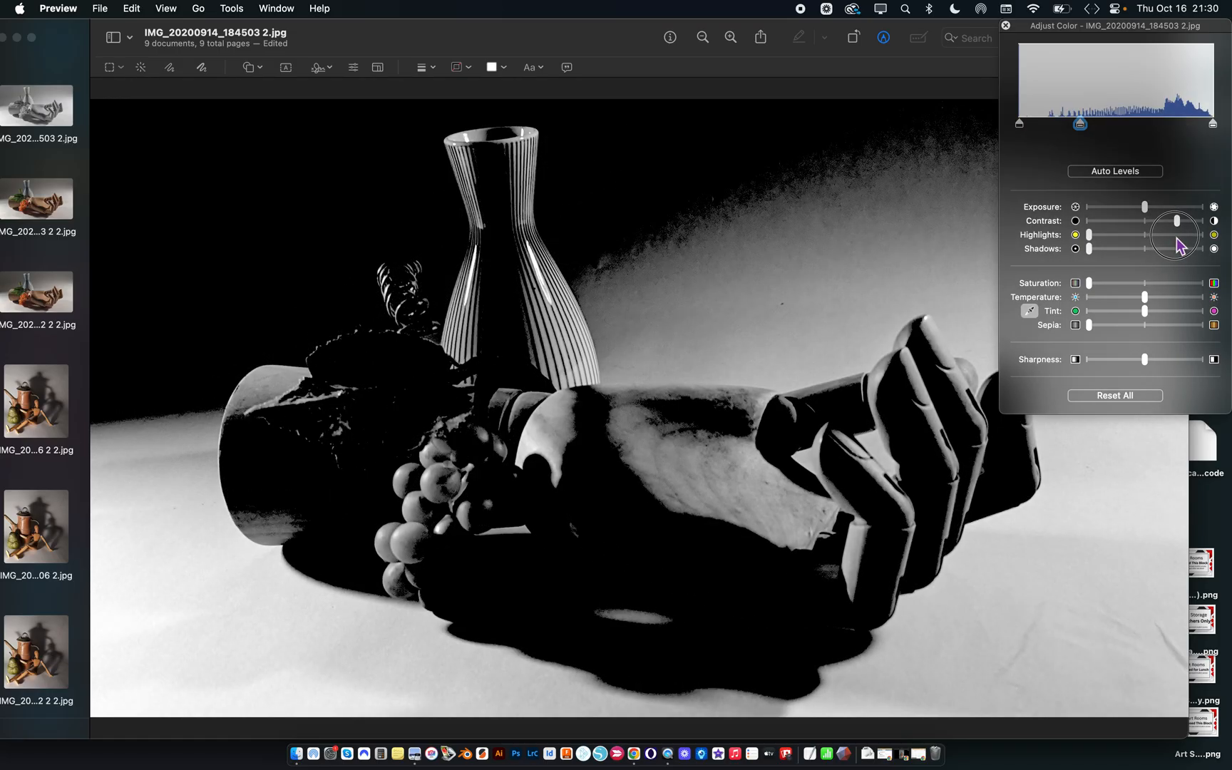
drag(1177, 239, 1145, 235)
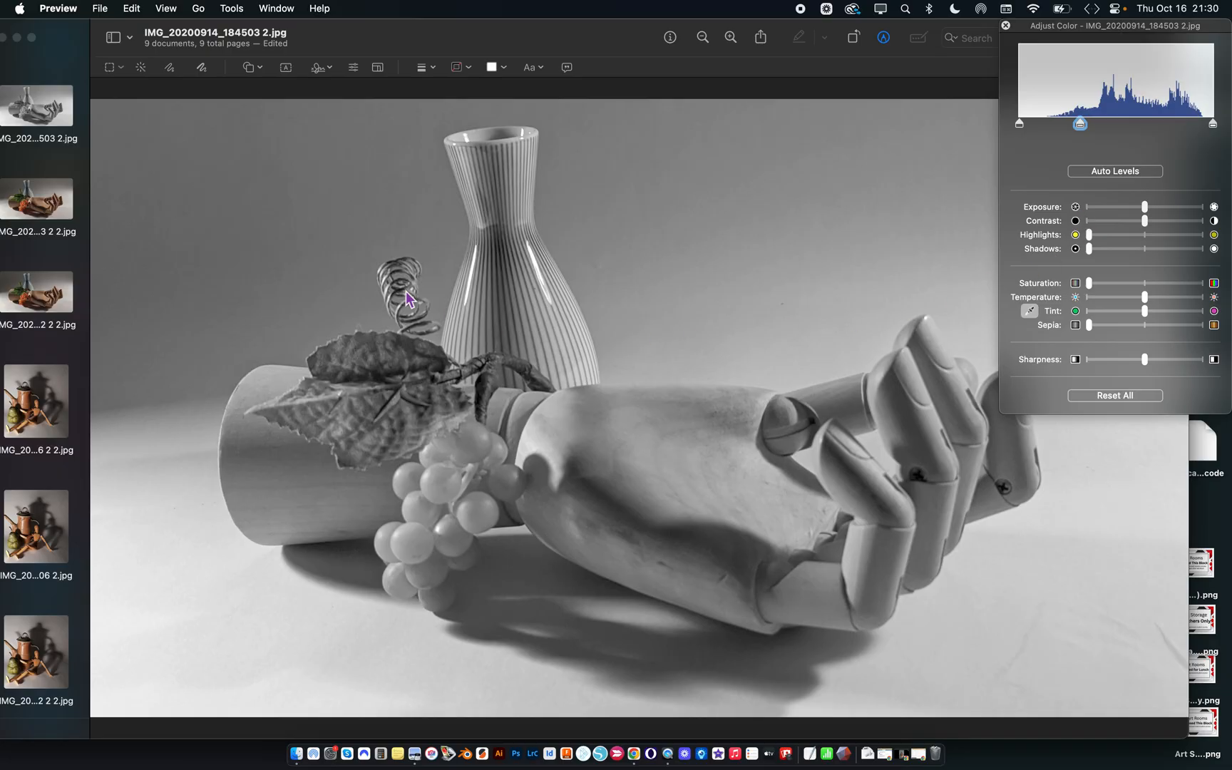
- Fully desaturate the second copy, IMG_20200914_184503 2 2.jpg, and move its black level inward to deepen the darkest tones
click(50, 211)
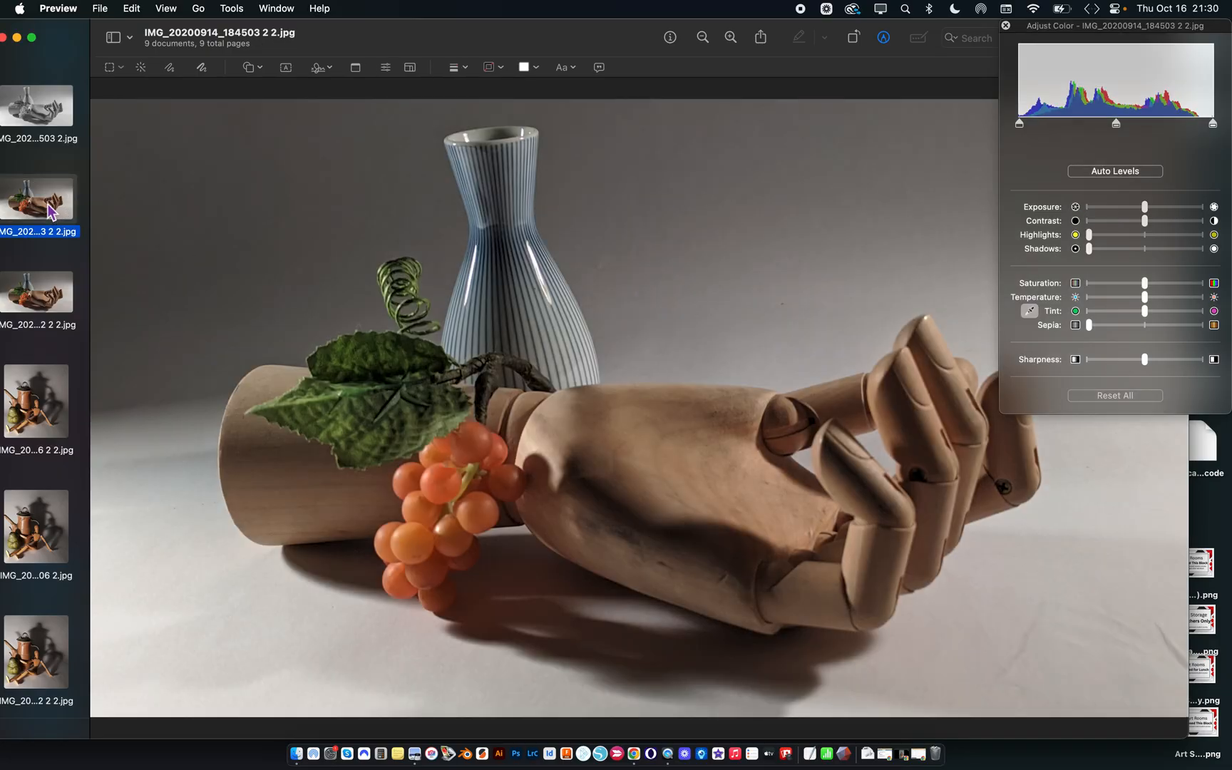
click(1090, 285)
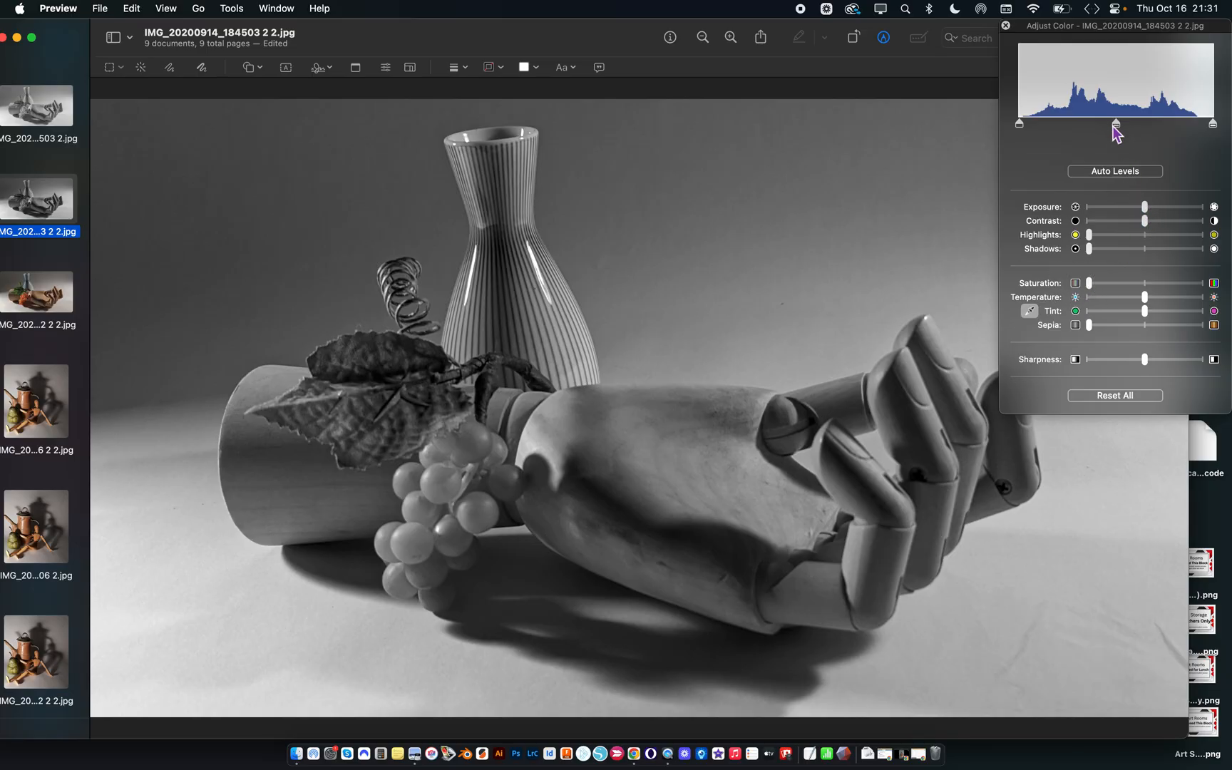
mouse_move(1020, 125)
mouse_down()
mouse_move(1060, 133)
mouse_move(1046, 130)
mouse_up()
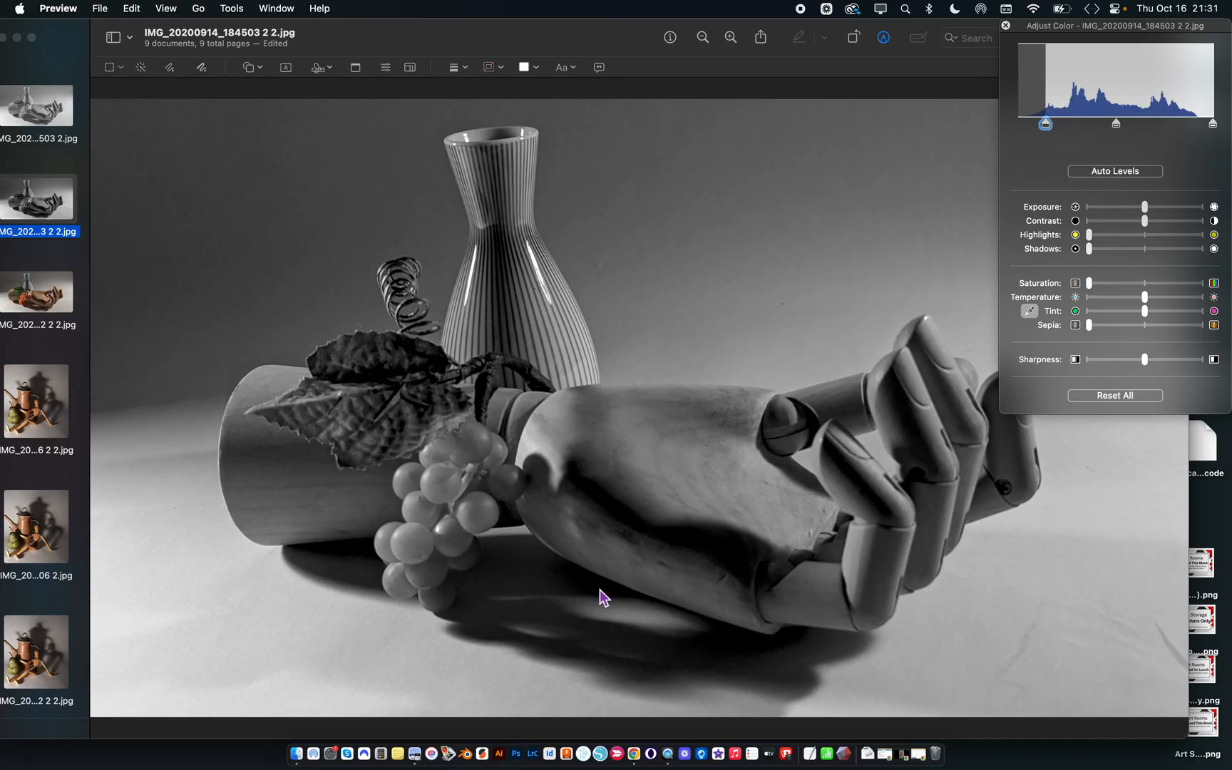
- Lower the contrast of the second wooden-hand copy slightly and raise its shadows a little
click(1126, 222)
drag(1125, 226, 1132, 233)
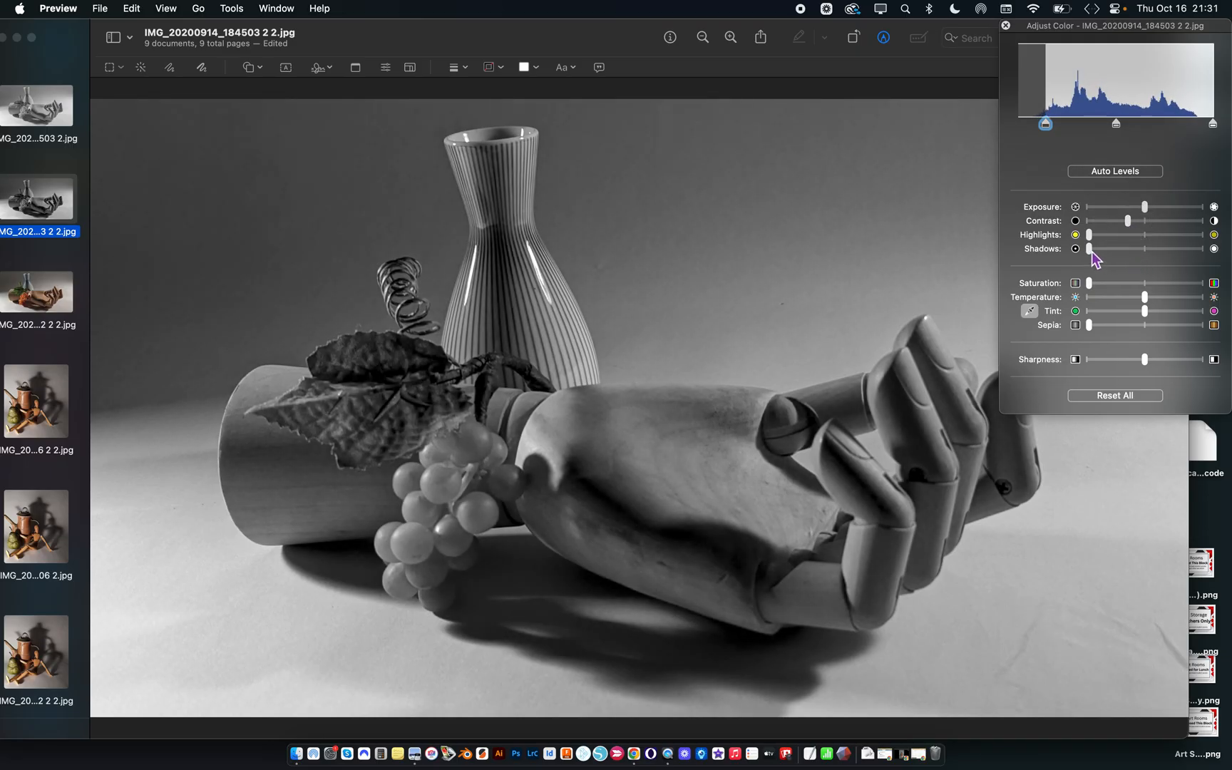
mouse_move(1092, 255)
mouse_down()
mouse_move(1164, 261)
mouse_move(1104, 261)
mouse_up()
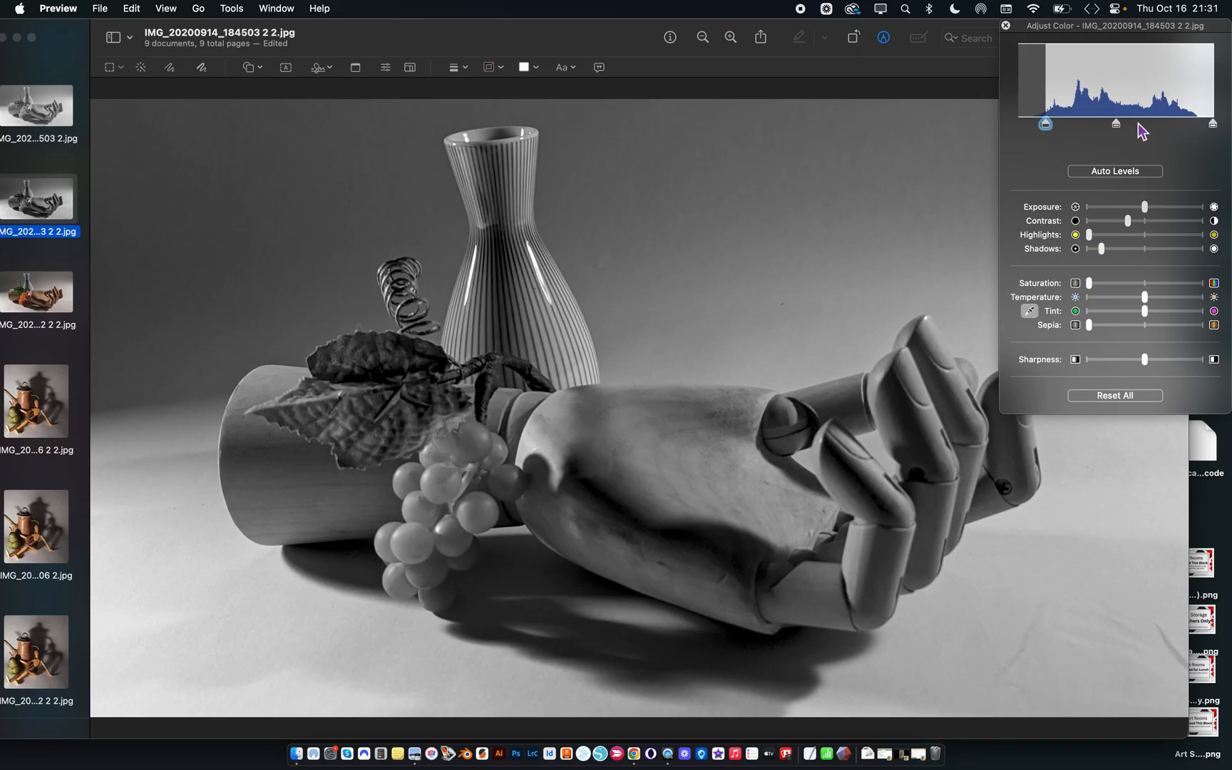
- Bring the second copy's white level in to where the histogram's bright tones end, keeping the exposure about neutral
drag(1214, 124, 1182, 124)
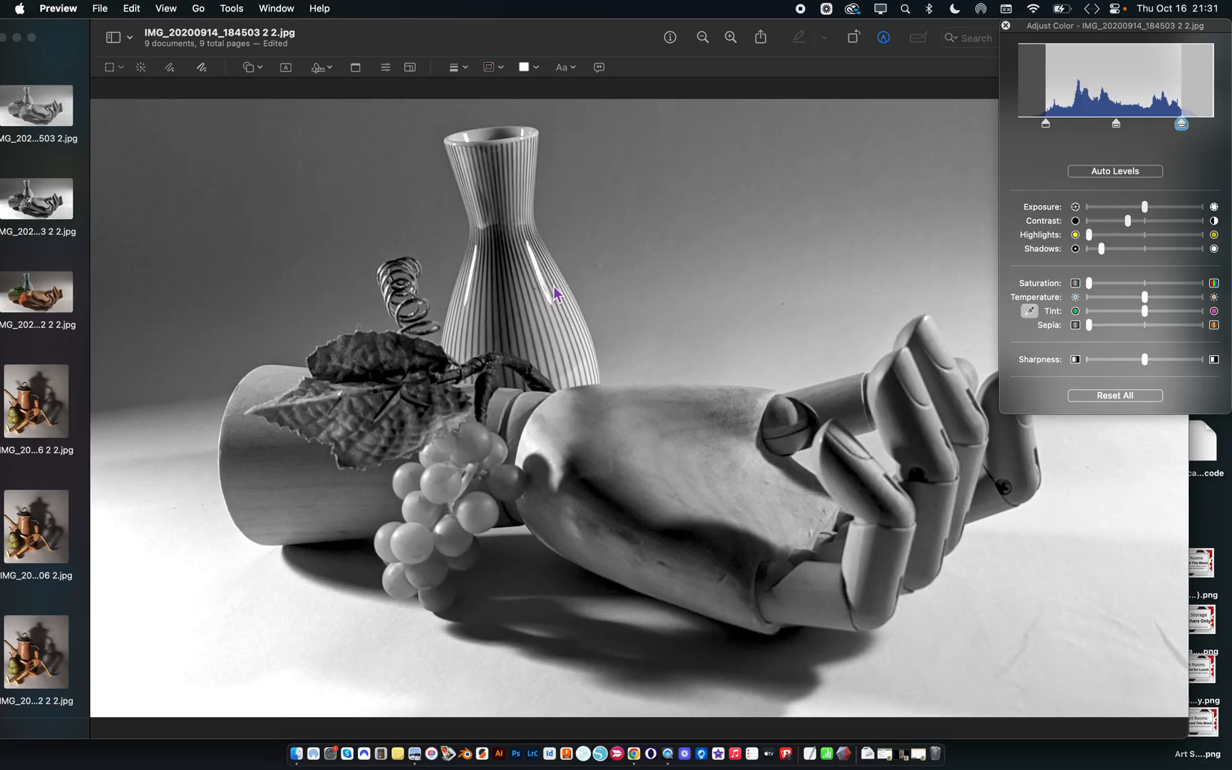
mouse_move(1182, 125)
mouse_down()
mouse_move(1097, 132)
mouse_move(1195, 143)
mouse_up()
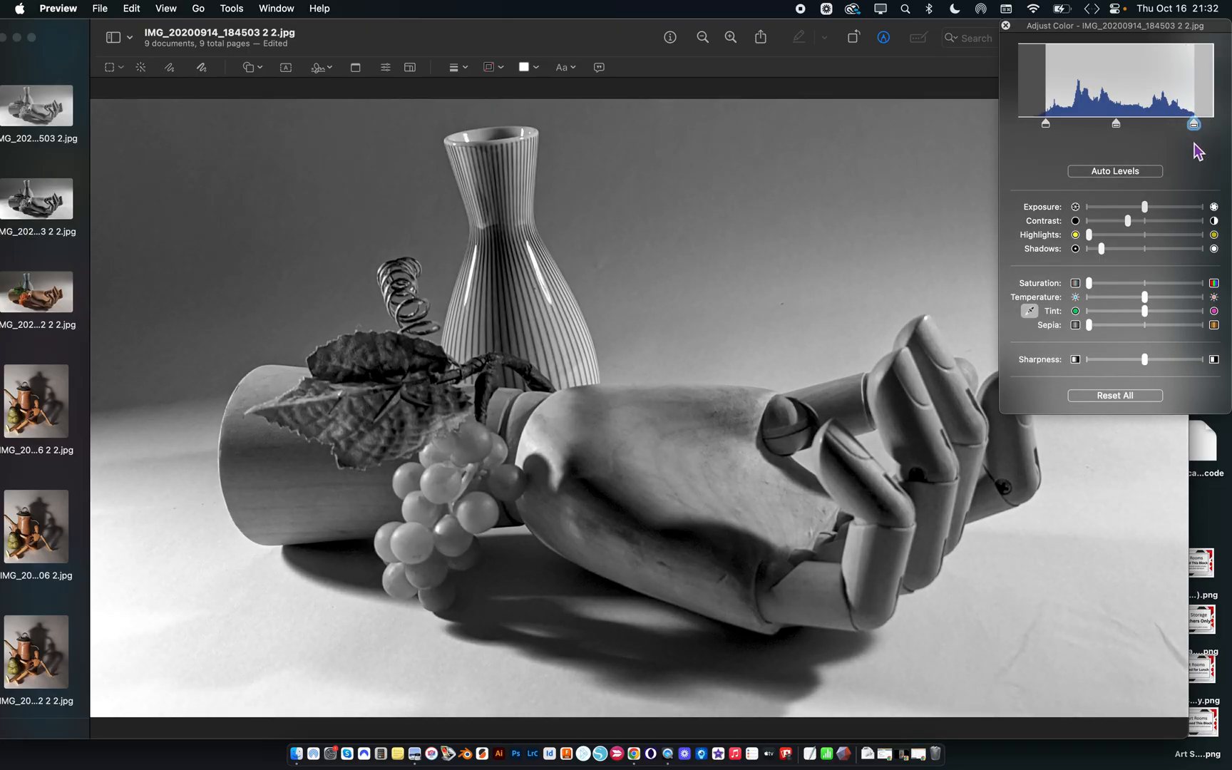
mouse_move(1145, 208)
mouse_down()
mouse_move(1105, 209)
mouse_move(1147, 209)
mouse_up()
- Raise the exposure of the first wooden-hand photo slightly and compare it with the second copy
click(43, 114)
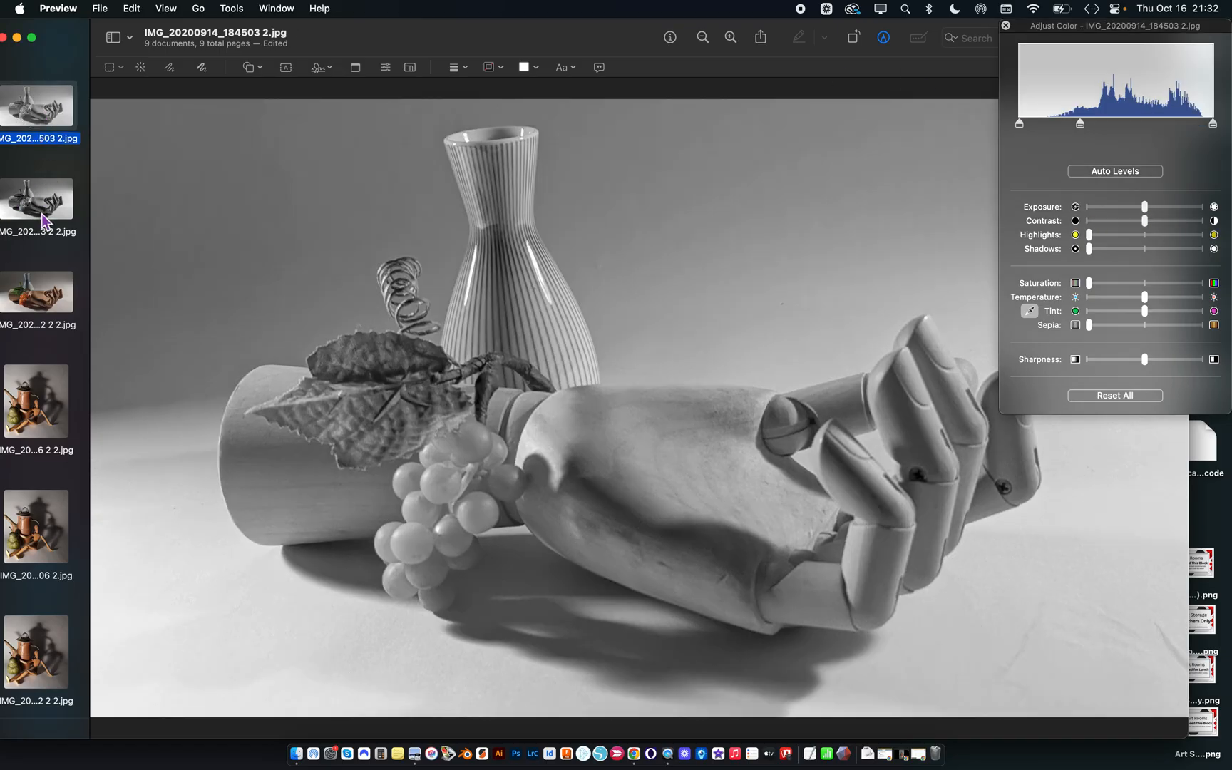
drag(1145, 208, 1157, 212)
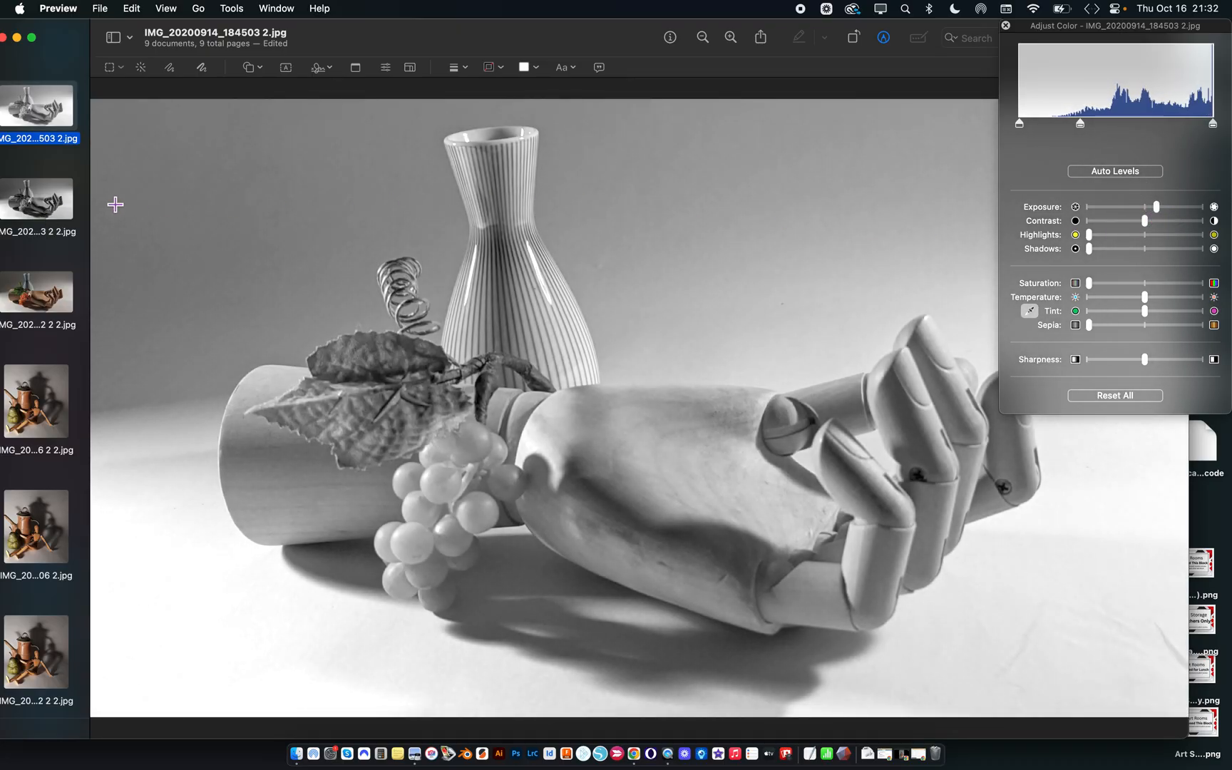
click(51, 209)
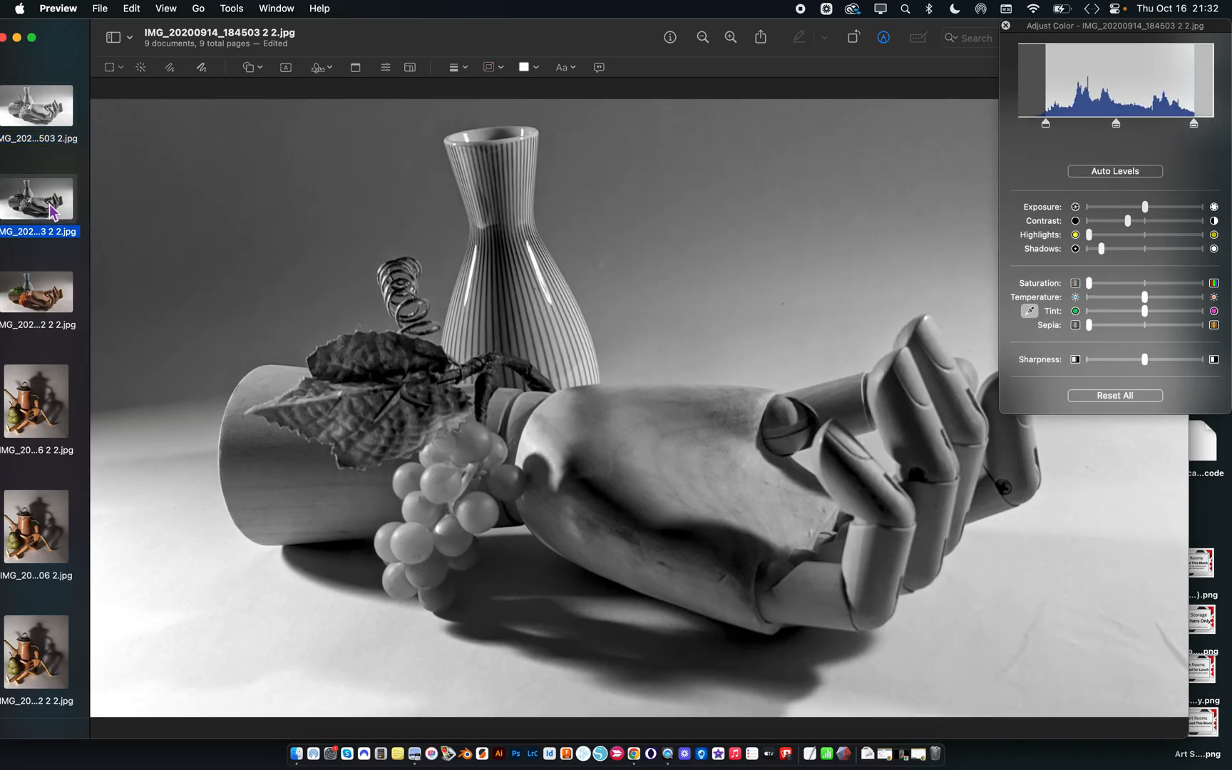
- Fully desaturate the third copy, IMG_20200914_184503 2 2 2.jpg, and lower its exposure well below neutral for a dark version
click(54, 294)
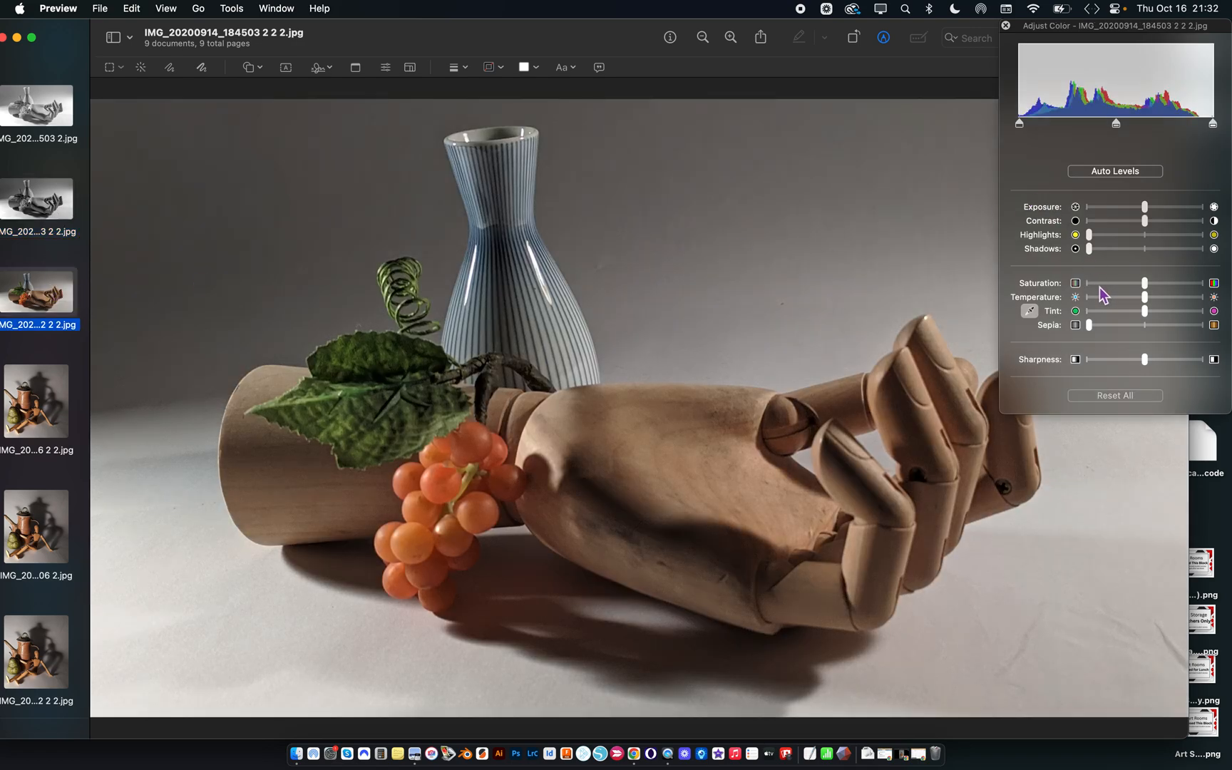
click(1089, 285)
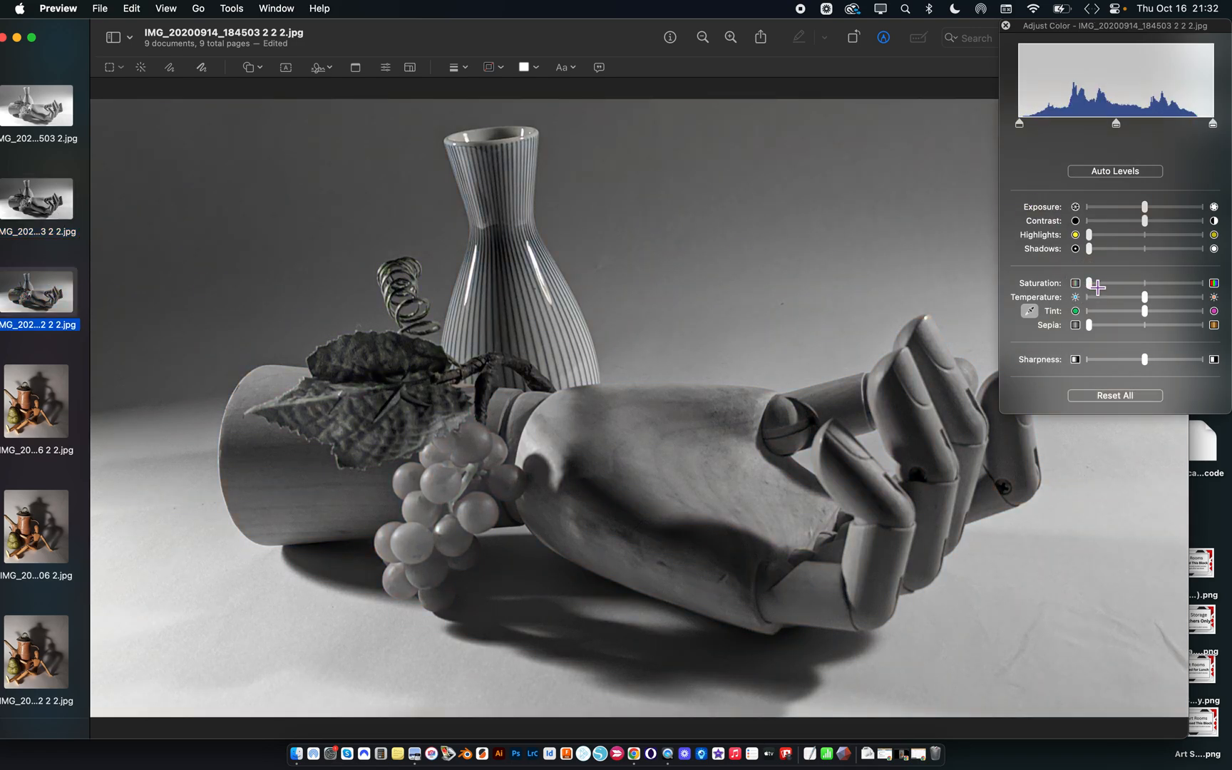
click(1151, 209)
drag(1151, 209, 1117, 212)
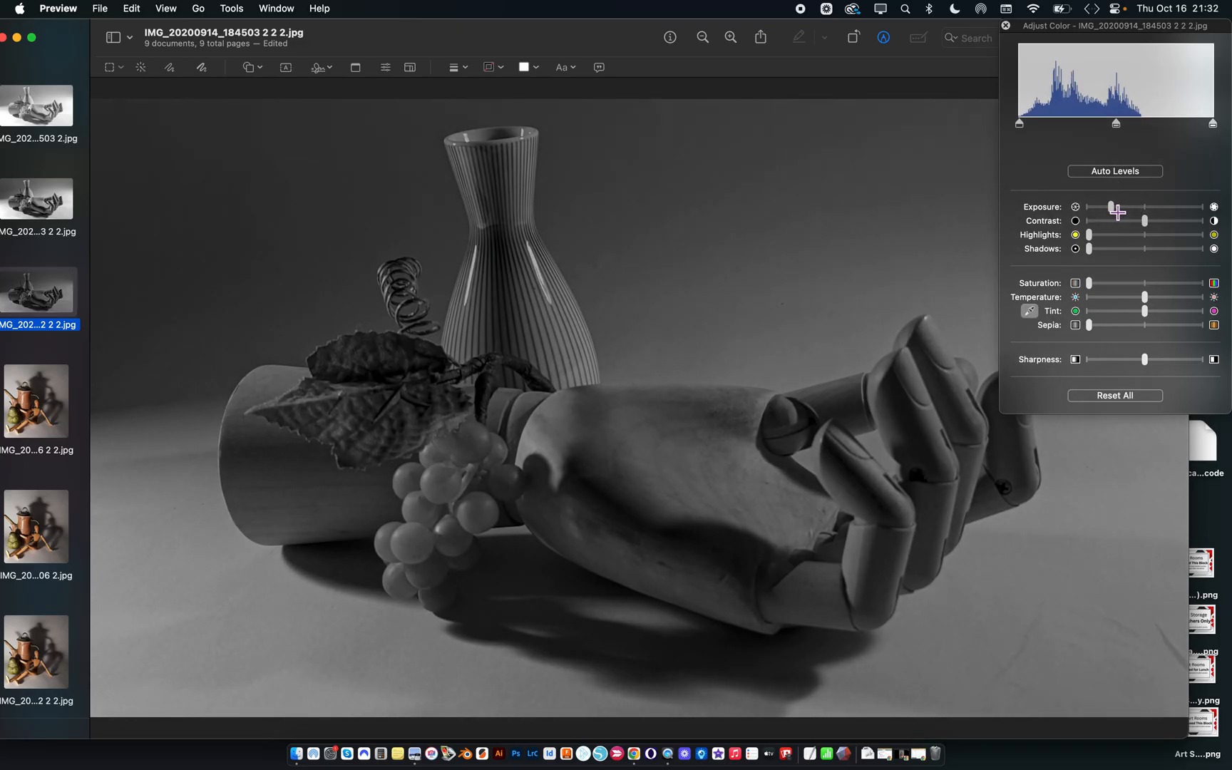
- Try lower and higher contrast on the third wooden-hand copy and leave it slightly above neutral
click(1133, 241)
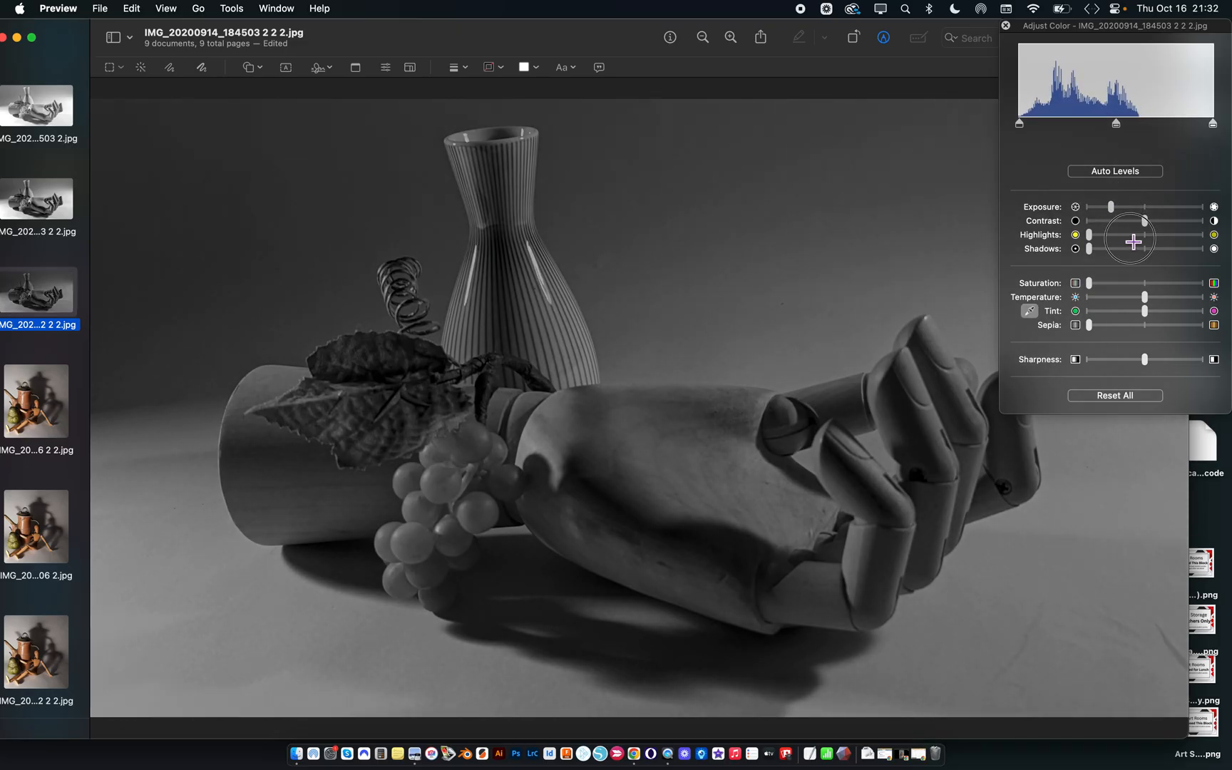
drag(1134, 242, 1074, 244)
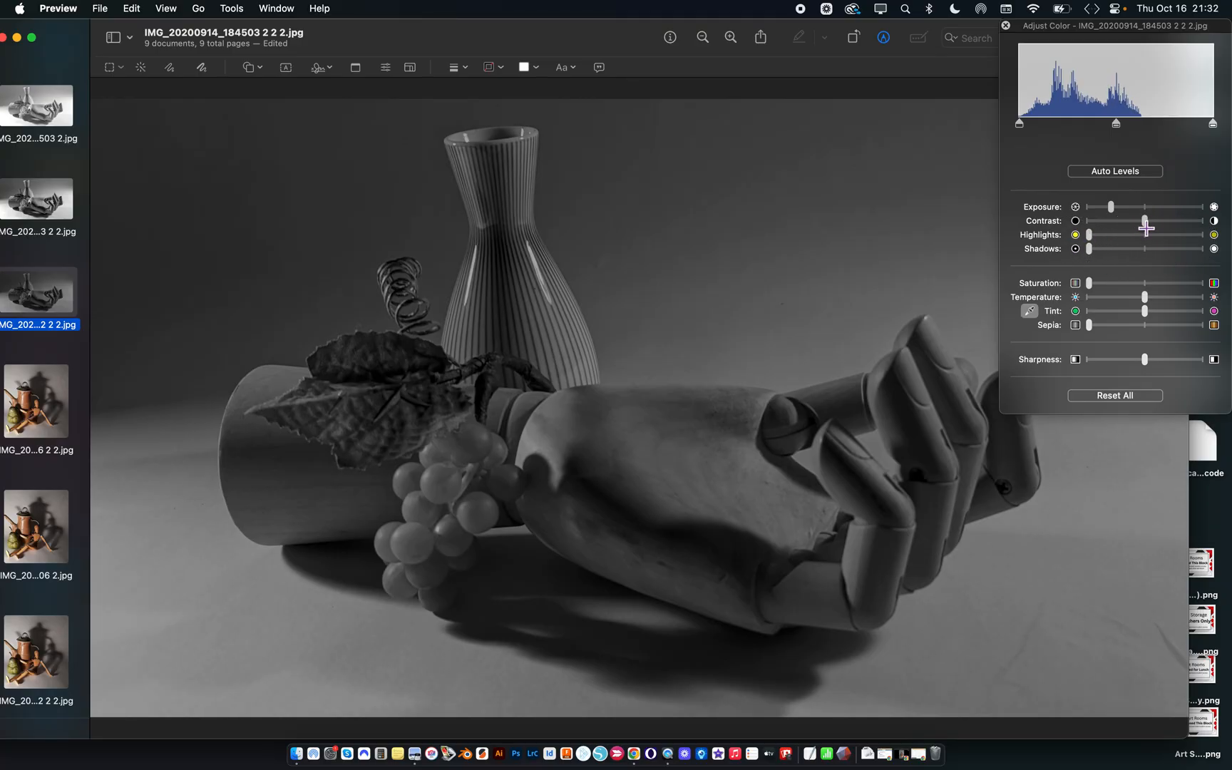
drag(1146, 227, 1169, 228)
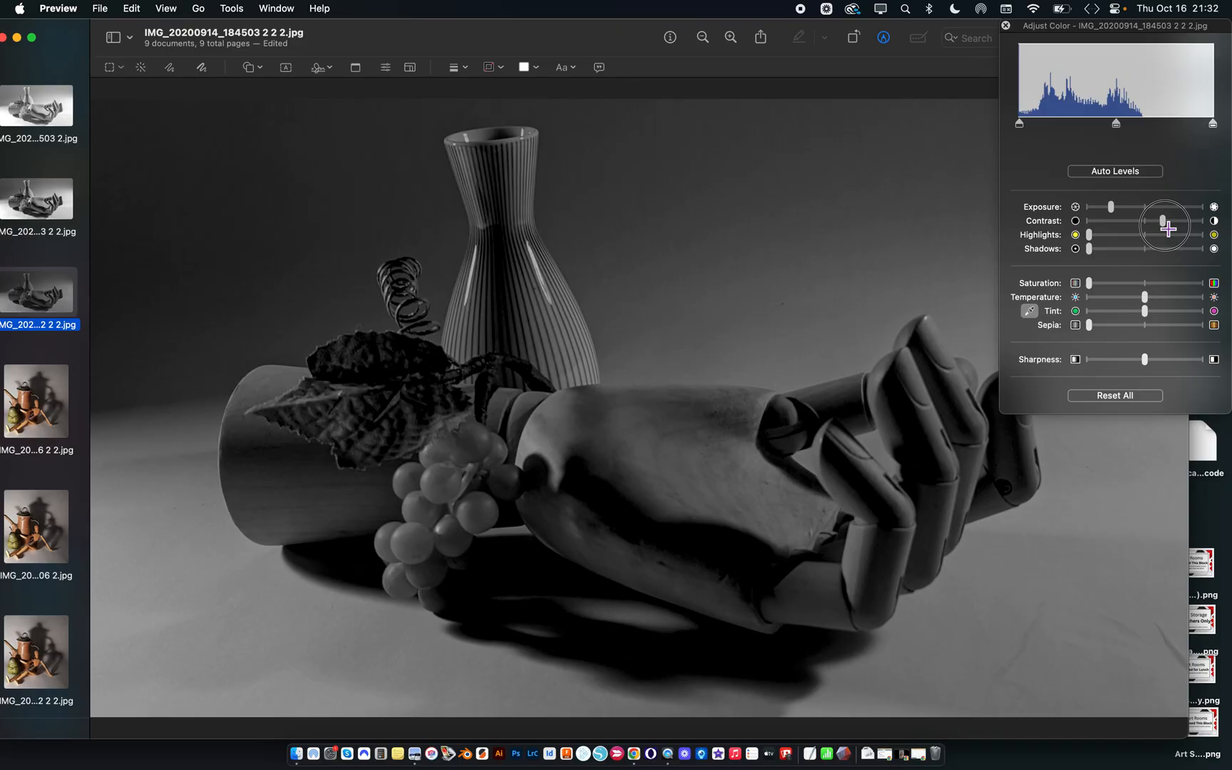
mouse_move(1167, 228)
mouse_down()
mouse_move(1111, 230)
mouse_move(1161, 237)
mouse_up()
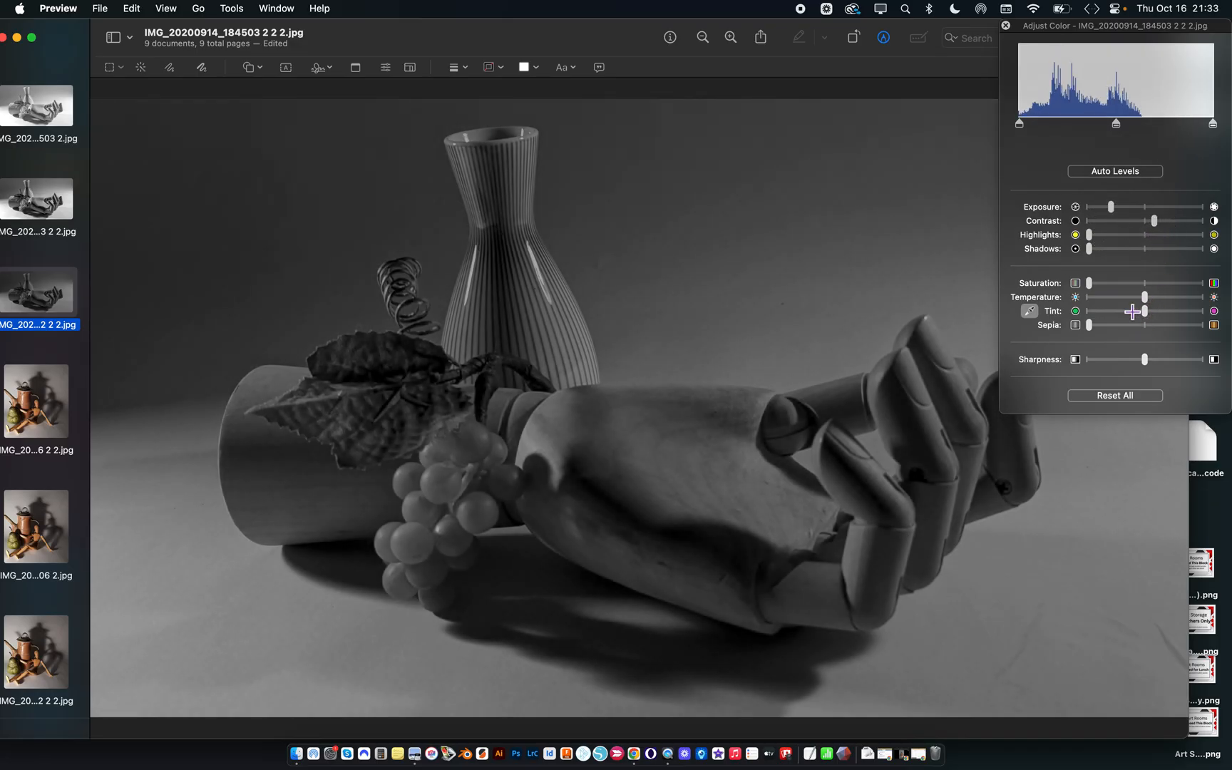
- Bring the third copy's white level in close to the histogram's bright end and shift the midtone marker towards it
mouse_move(1091, 236)
mouse_down()
mouse_move(1204, 245)
mouse_move(1087, 249)
mouse_up()
drag(1215, 126, 1184, 137)
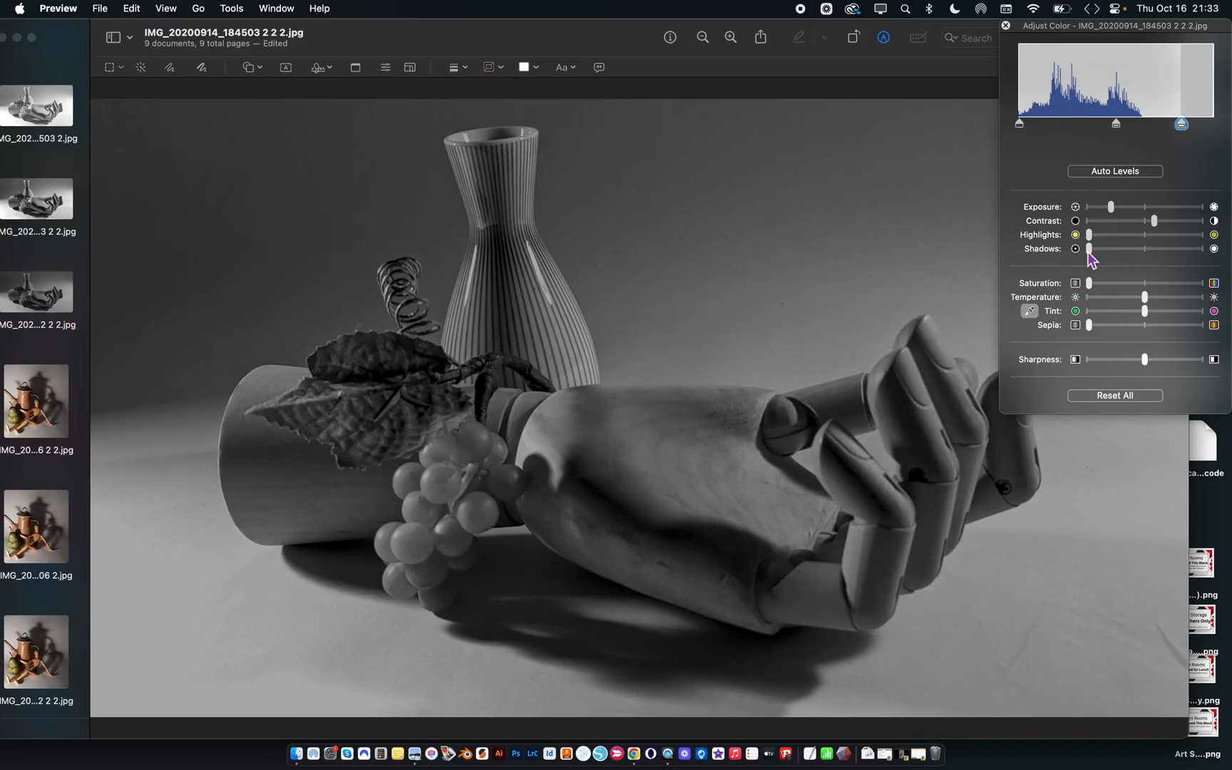
mouse_move(1090, 249)
mouse_down()
mouse_move(1125, 250)
mouse_move(1063, 258)
mouse_move(1073, 258)
mouse_up()
drag(1116, 124, 1162, 142)
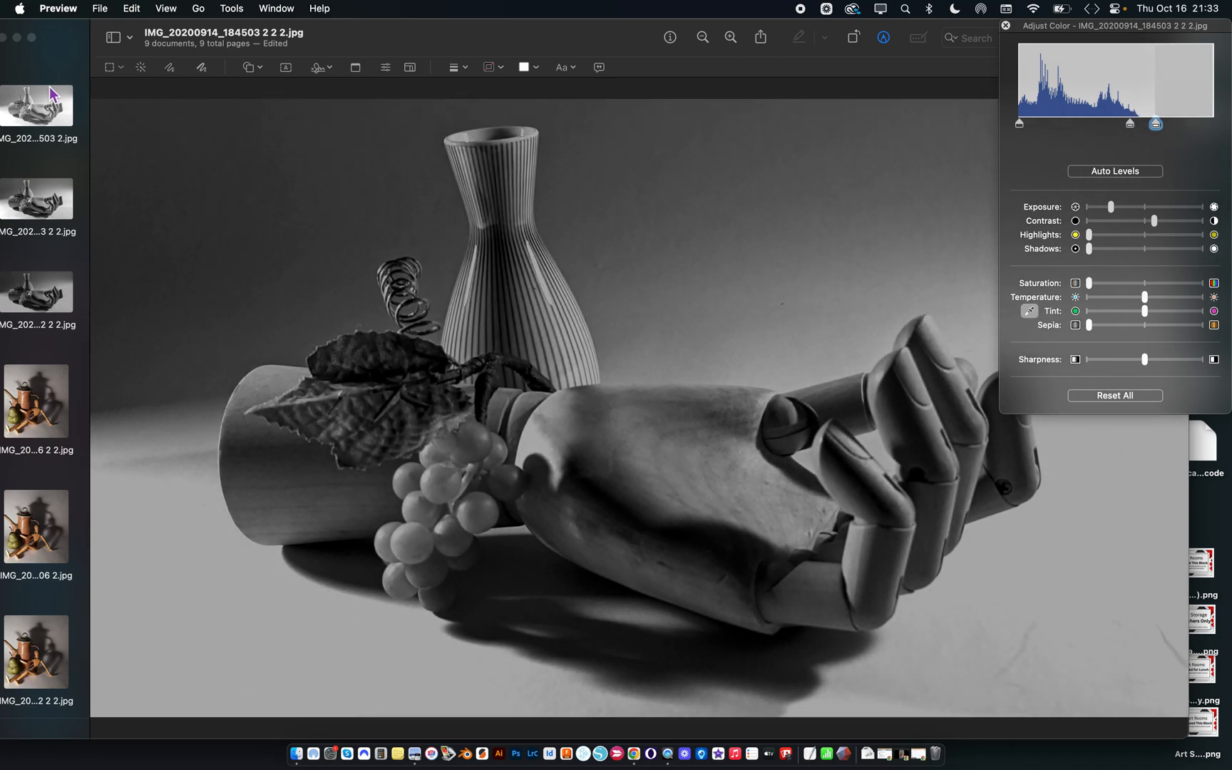
- Compare the three black-and-white wooden-hand versions in order from the first copy to the third
click(49, 118)
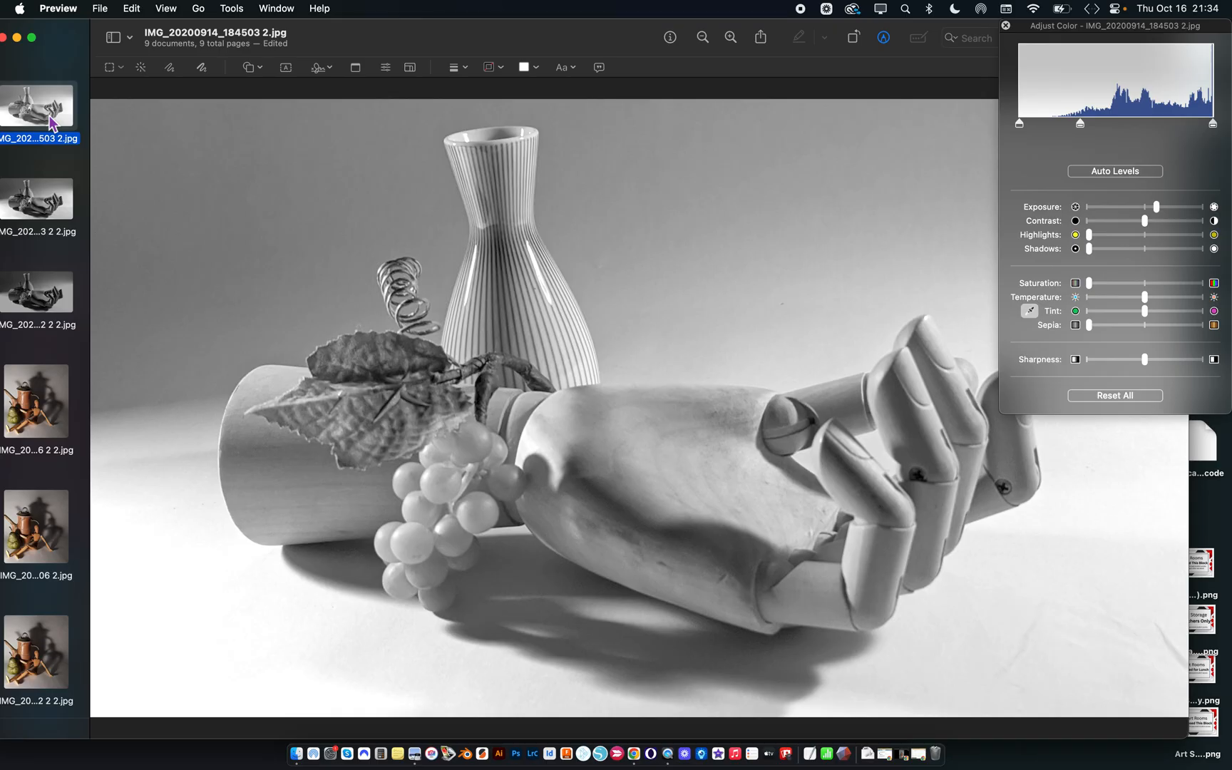
key(Down)
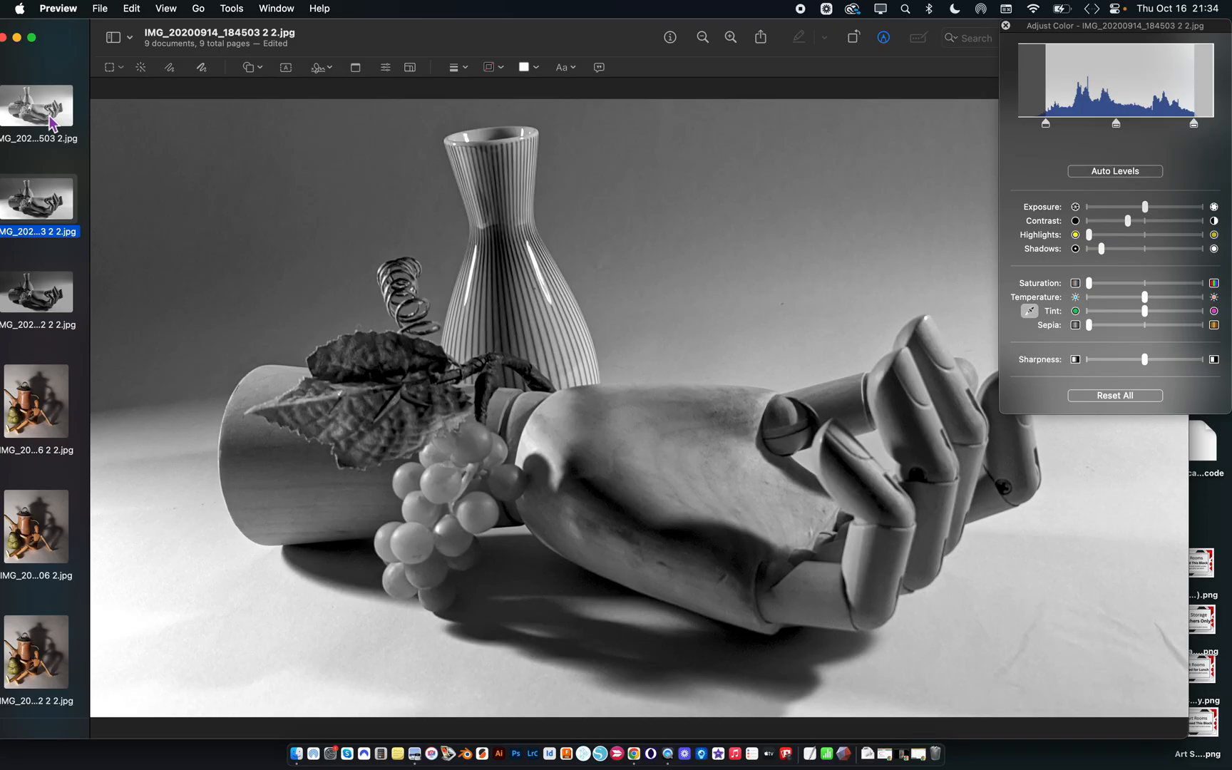
key(Down)
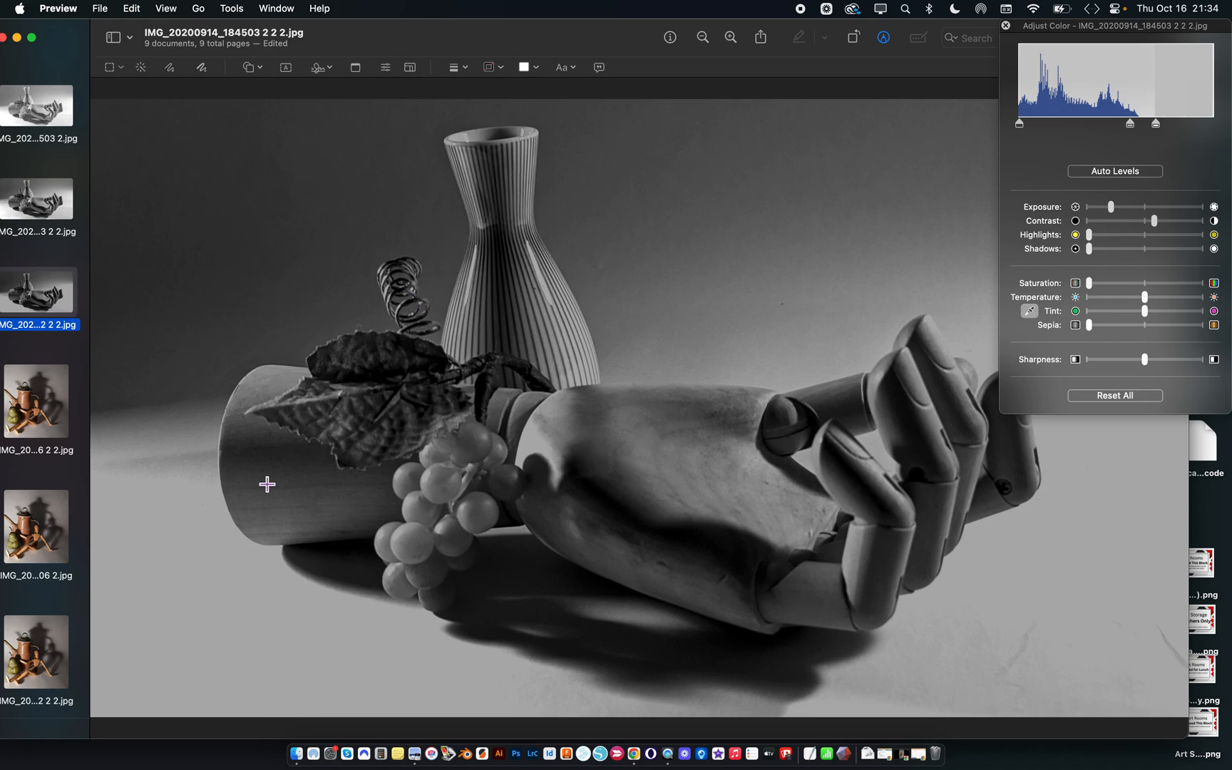
- Fully desaturate the teapot still life IMG_20200914_184206 2 2.jpg and move its white level in to the histogram's bright end
click(44, 423)
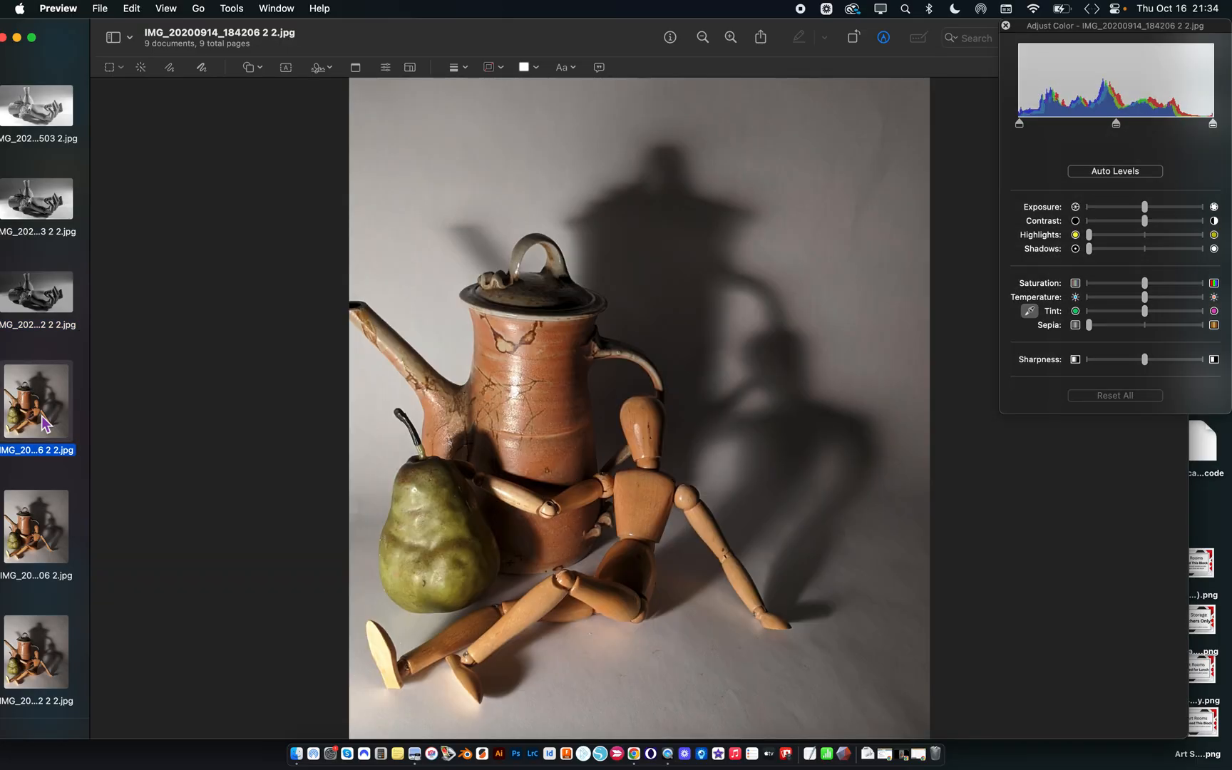
click(1089, 283)
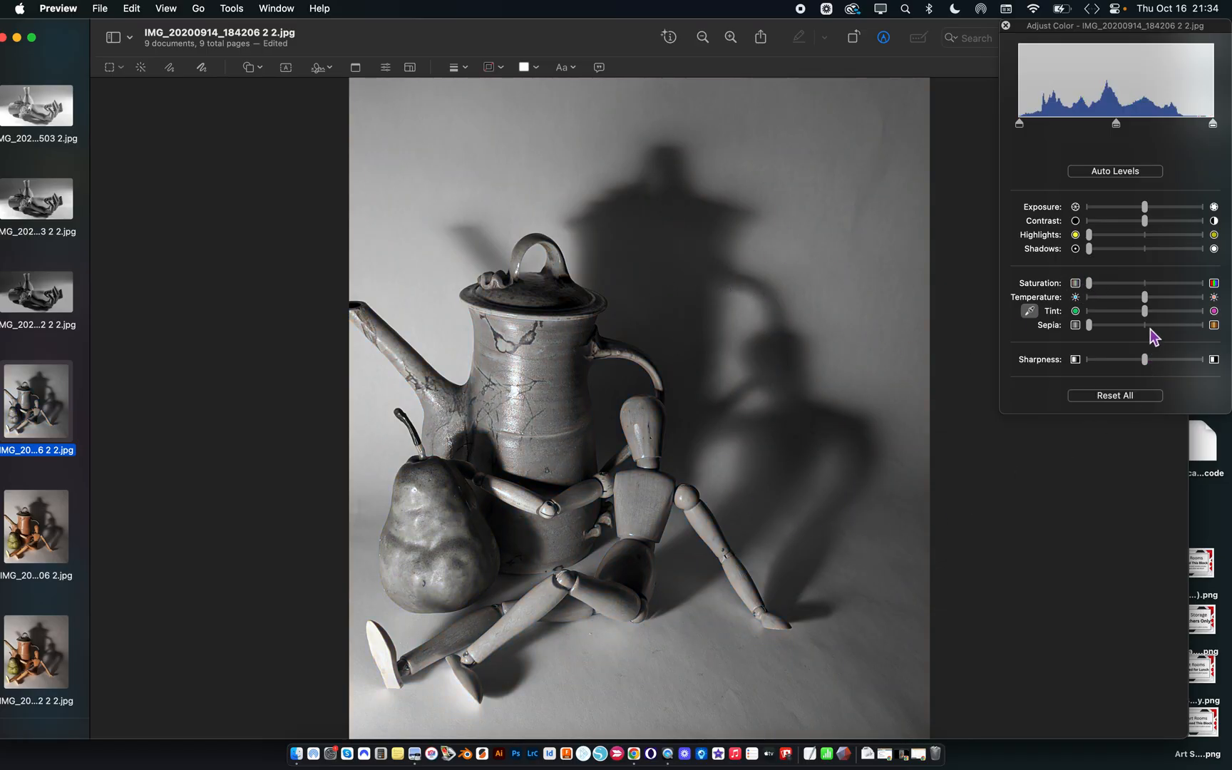
drag(1213, 123, 1117, 133)
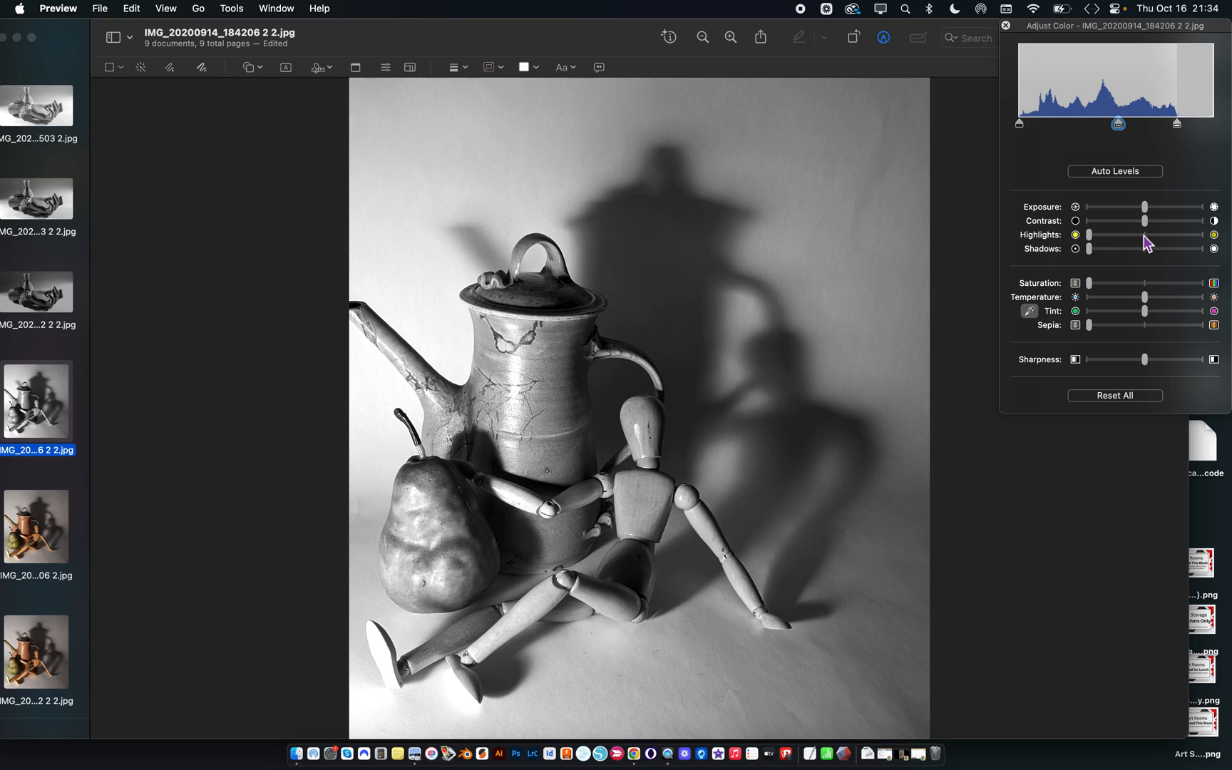
- Lower the teapot photo's contrast very slightly, raise its shadows, and move the black level a little inward
mouse_move(1146, 223)
mouse_down()
mouse_move(1166, 226)
mouse_move(1143, 235)
mouse_move(1170, 234)
mouse_move(1081, 248)
mouse_move(1146, 244)
mouse_up()
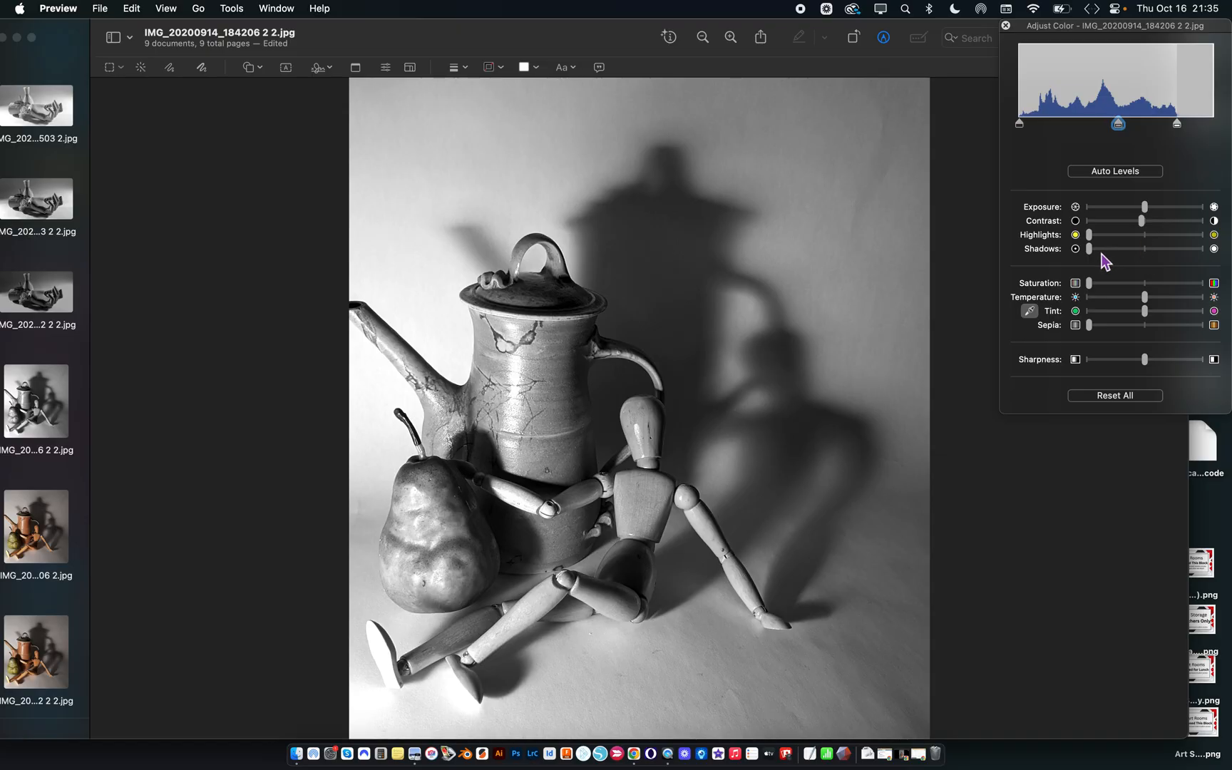
drag(1090, 251, 1117, 253)
mouse_move(1020, 124)
mouse_down()
mouse_move(1047, 125)
mouse_move(1035, 128)
mouse_up()
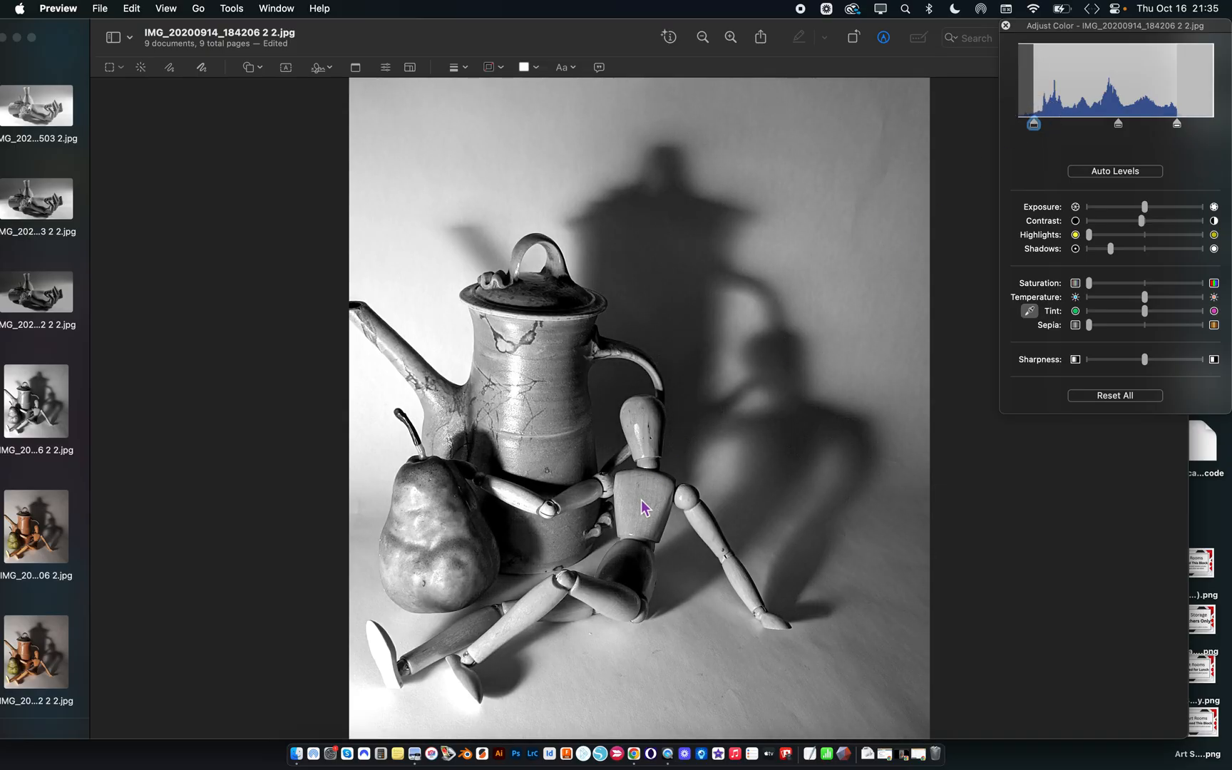